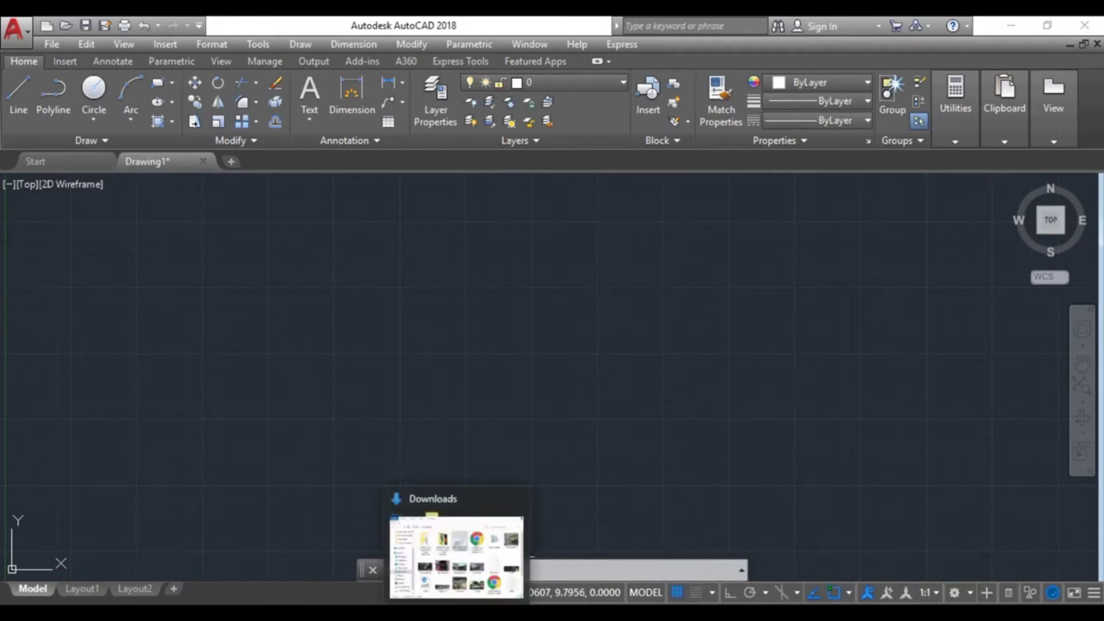
Step: Open the downloaded layered-sheets diagram image from the Downloads folder in the Photos viewer
left_click(466, 578)
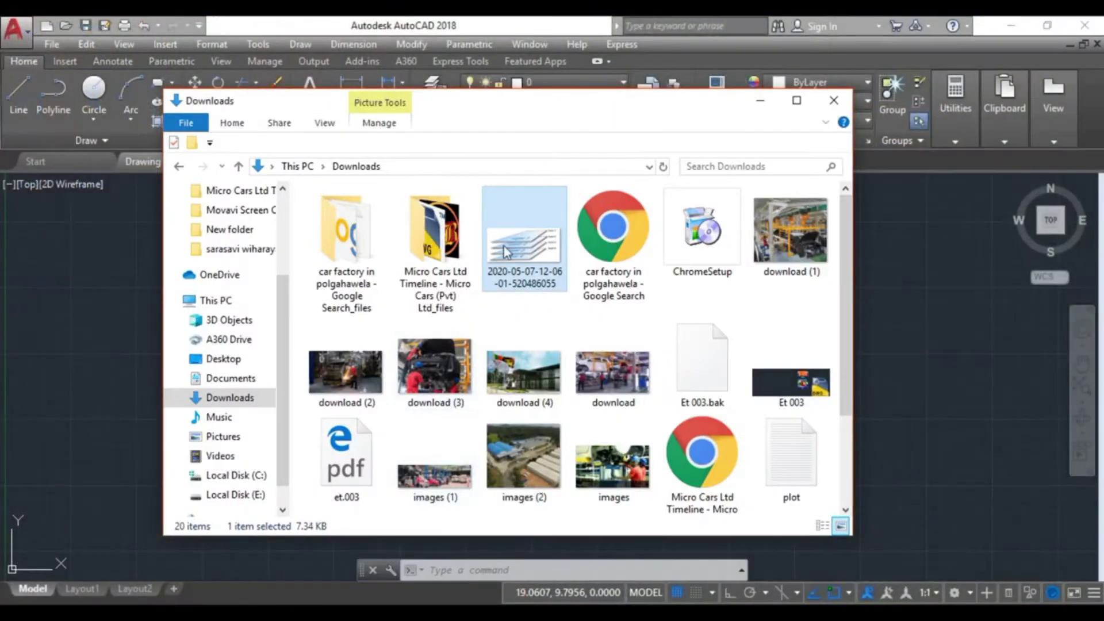
double_click(504, 252)
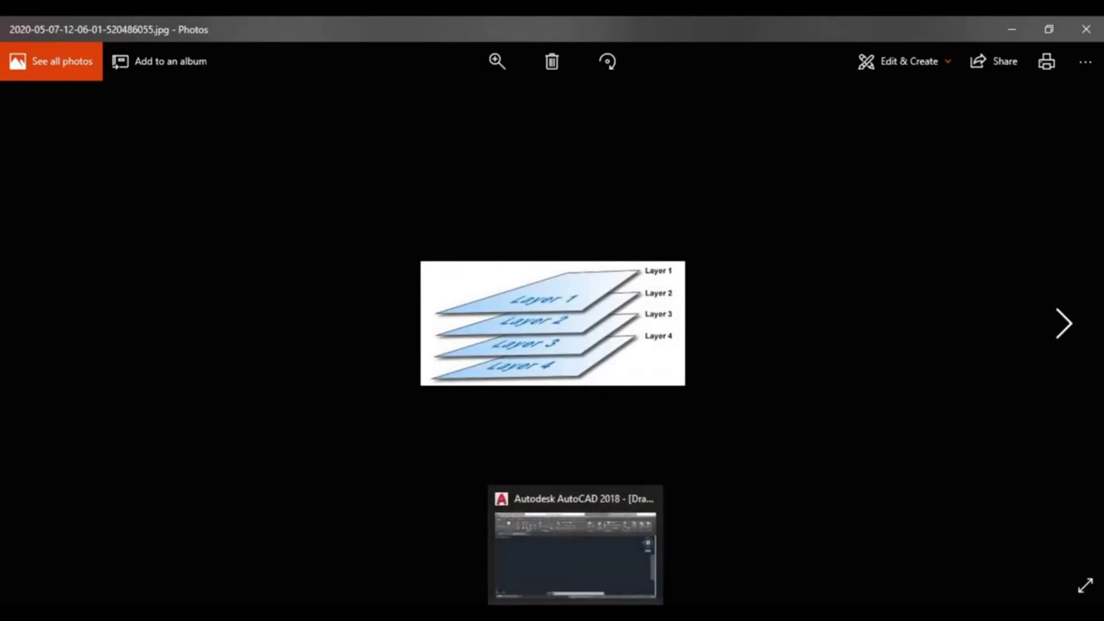
Step: Return to AutoCAD's blank Drawing1 and view its layer list, which shows only layer 0
left_click(575, 544)
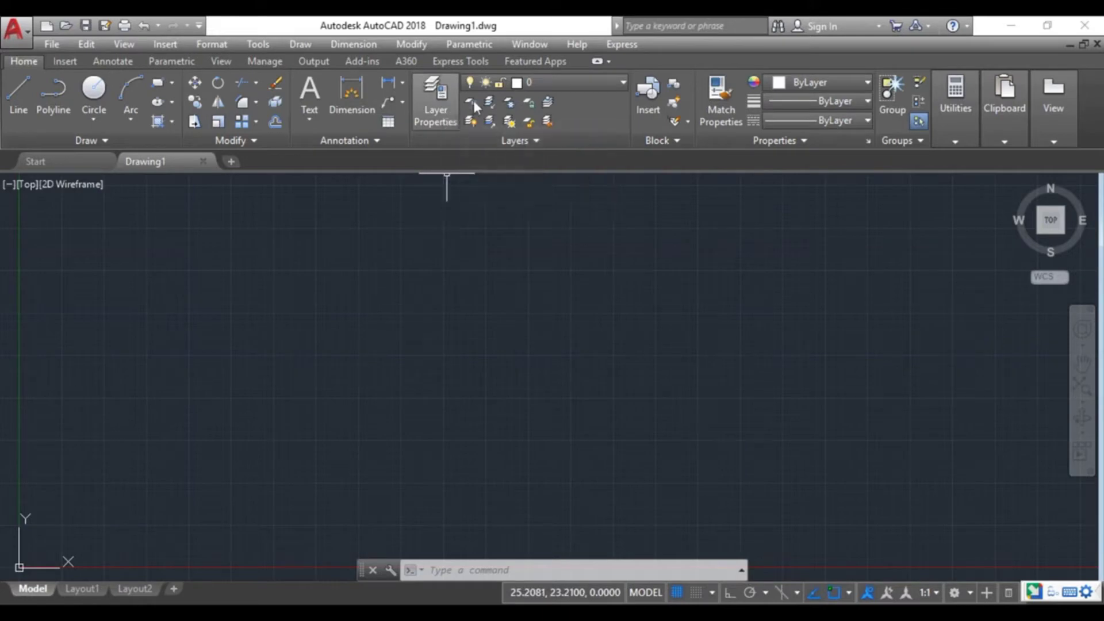
left_click(625, 84)
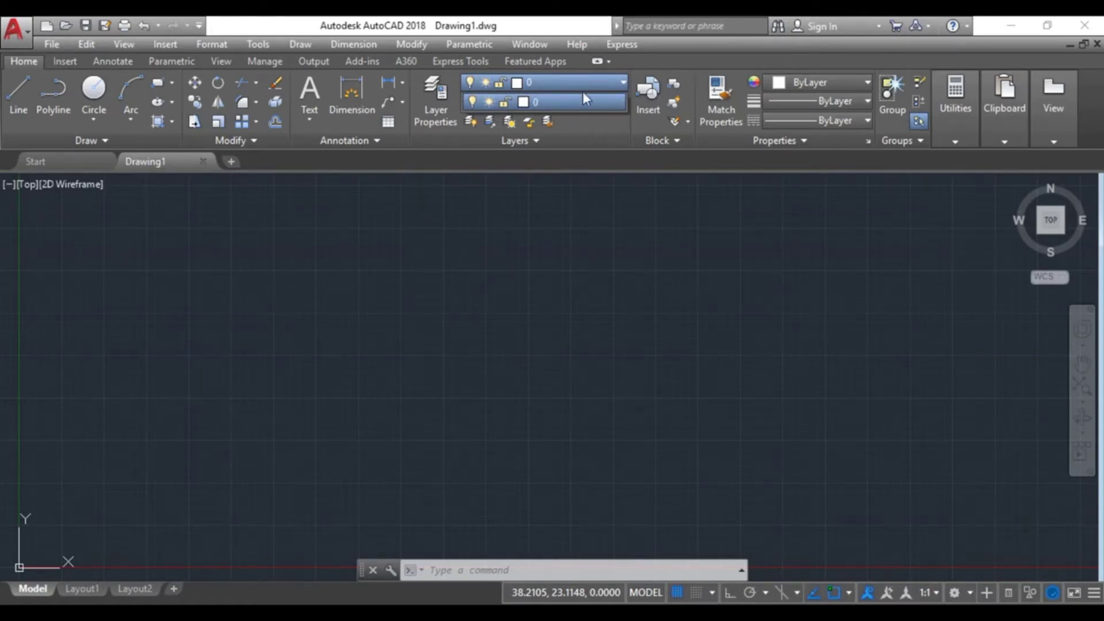
Step: Create a new layer with the default name Layer1 and close the layer manager
left_click(437, 97)
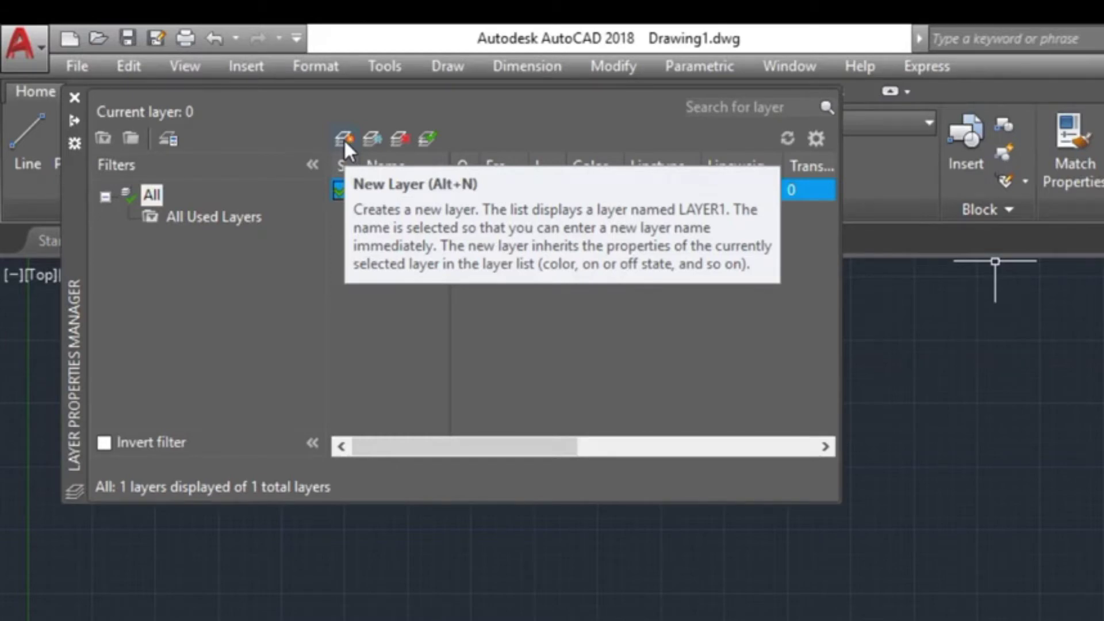
left_click(343, 139)
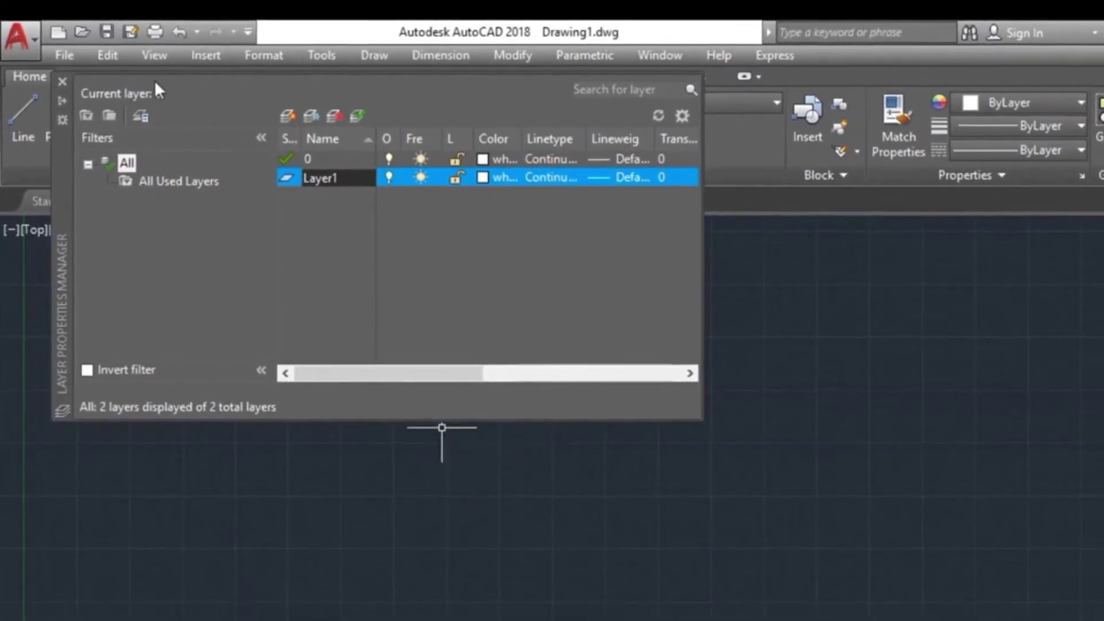
key("BackSpace")
left_click(61, 69)
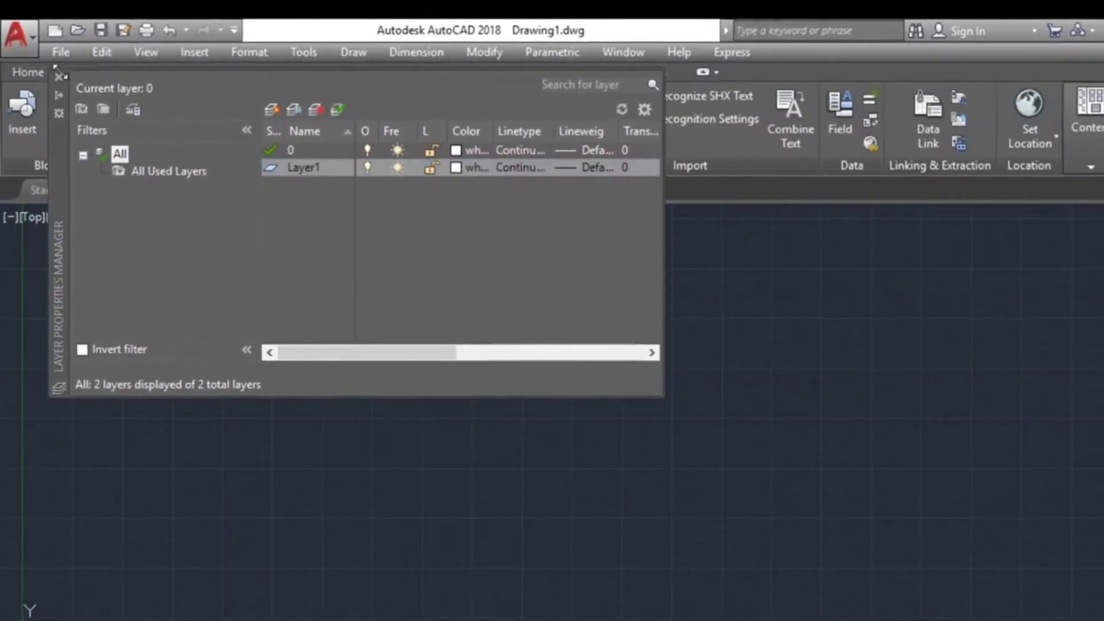
left_click(57, 73)
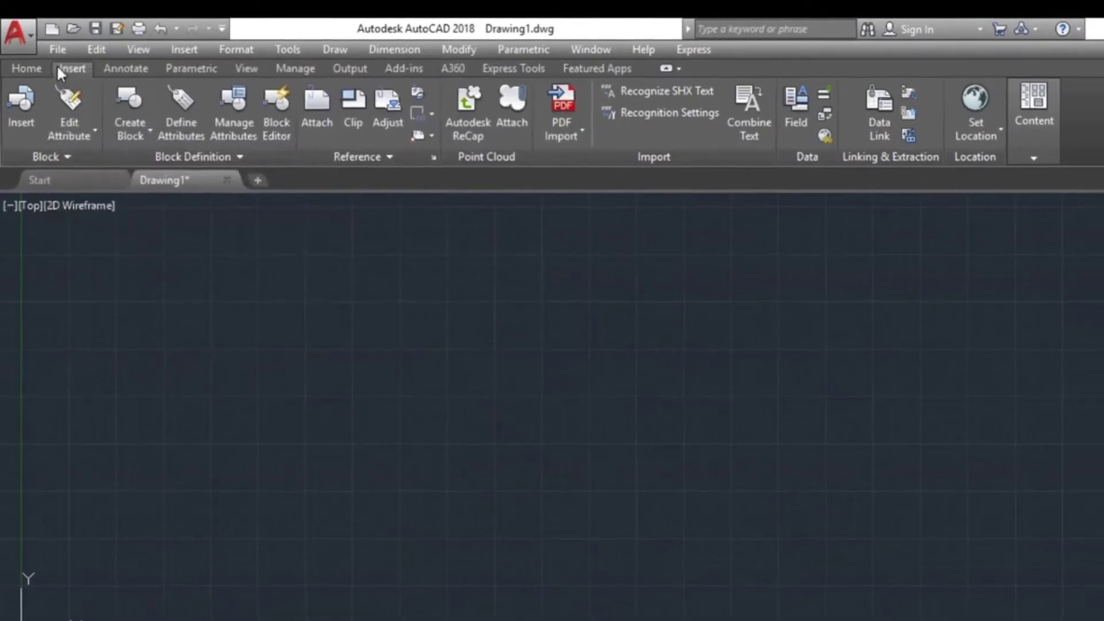
left_click(38, 66)
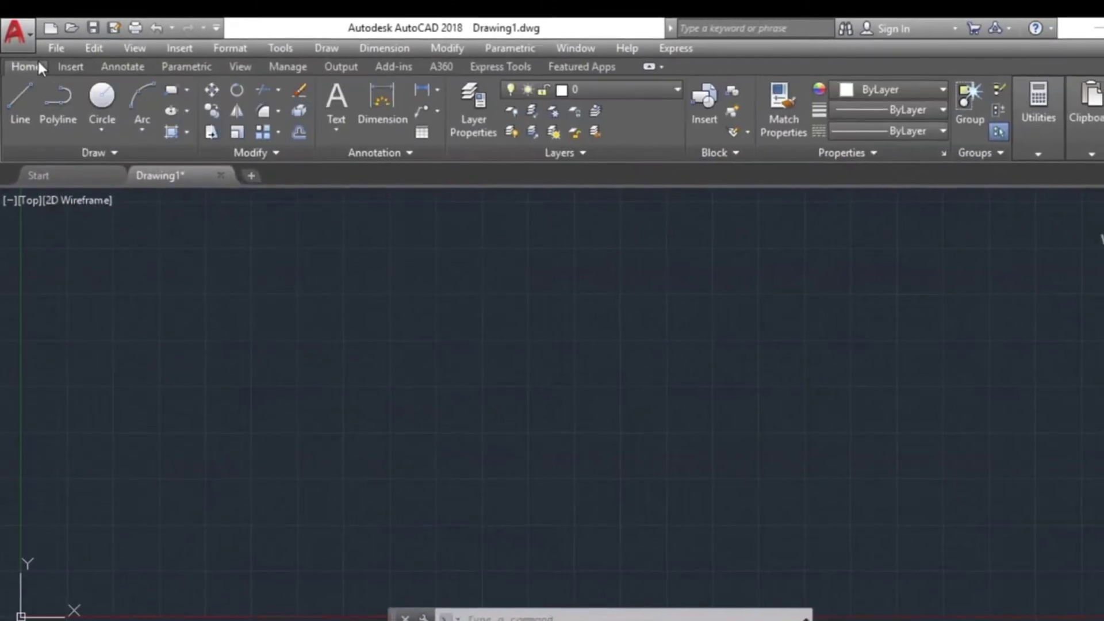
Step: Draw a circle, then a square rectangle inside it
left_click(101, 98)
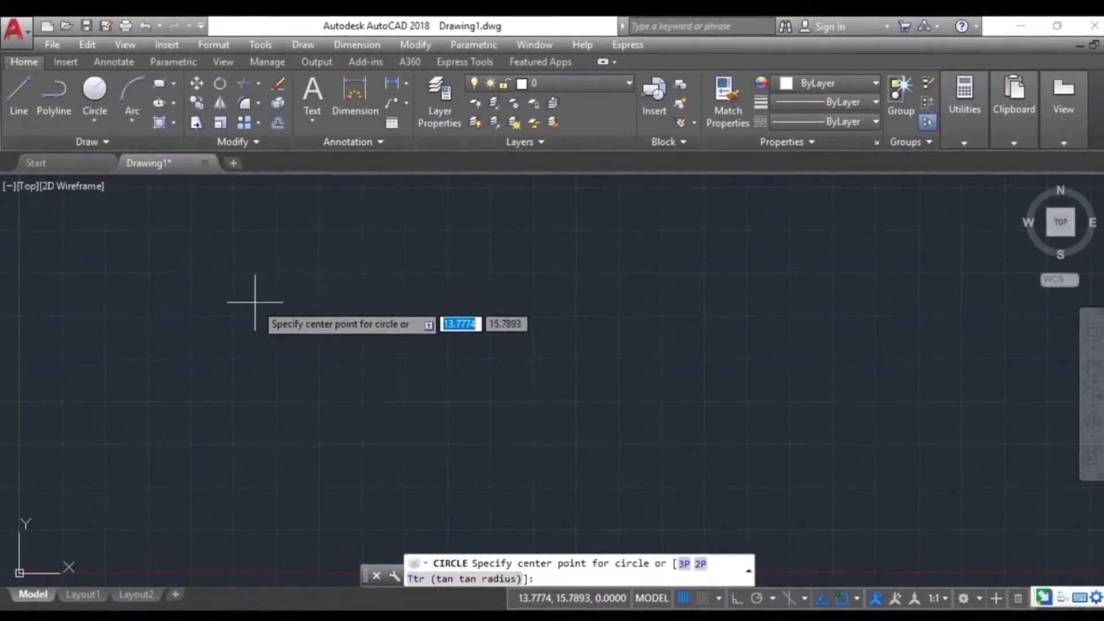
left_click(254, 300)
left_click(369, 369)
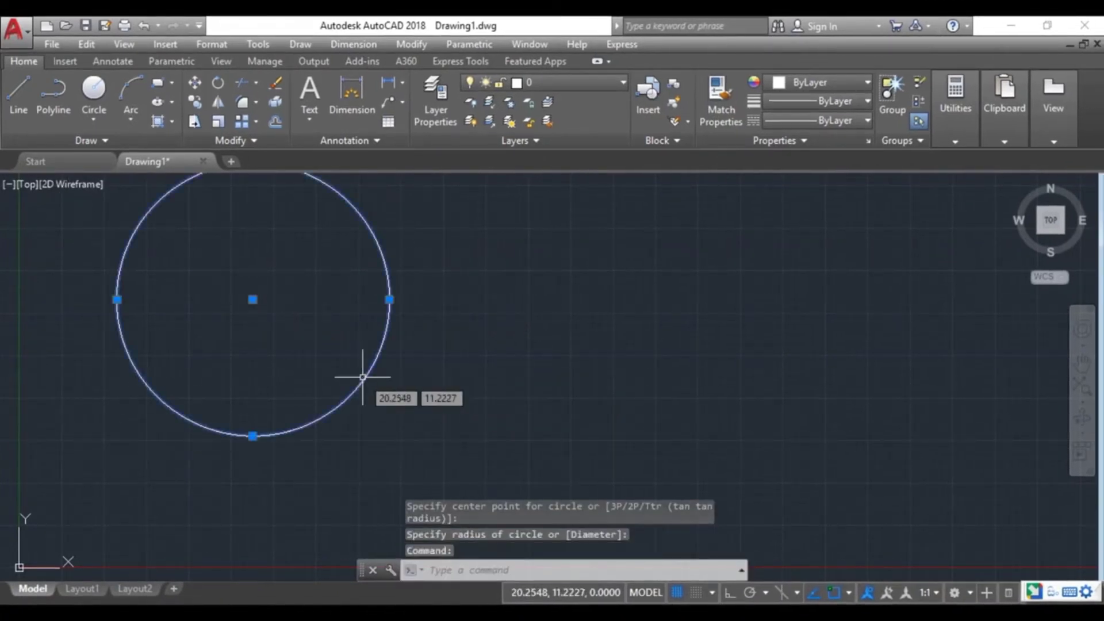
scroll(394, 299, "up", 4)
scroll(368, 289, "down", 6)
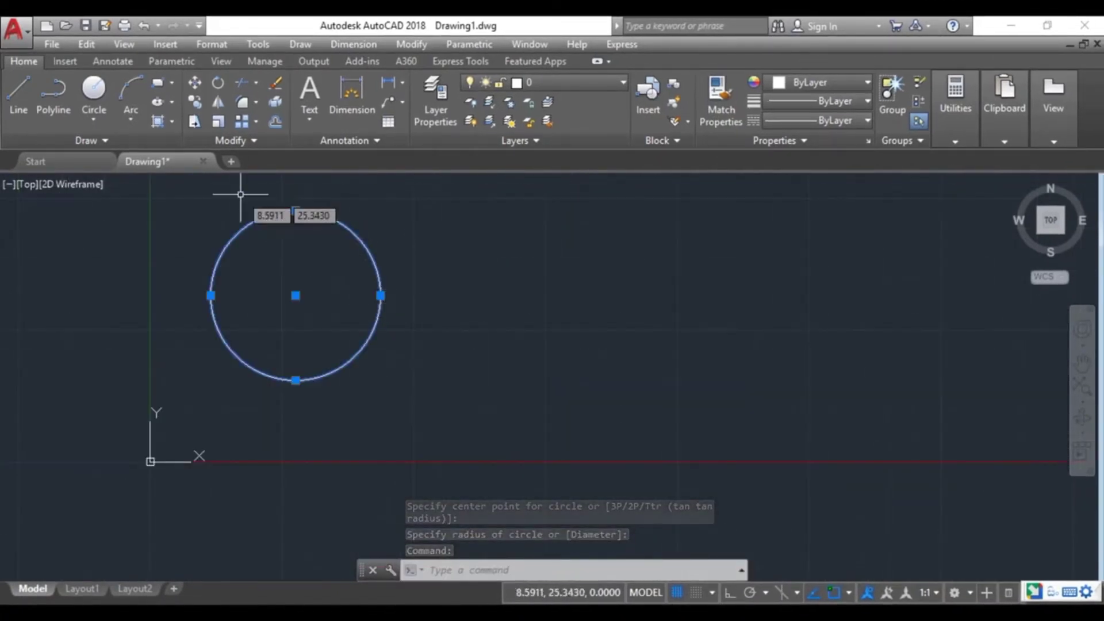
scroll(246, 210, "up", 2)
left_click(156, 85)
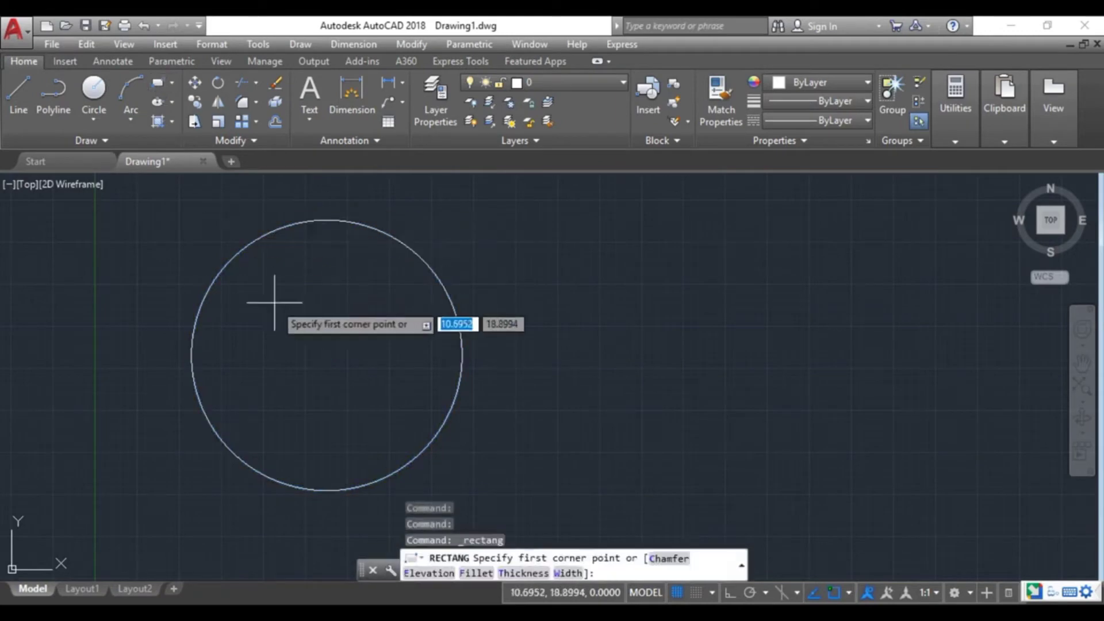
left_click(251, 295)
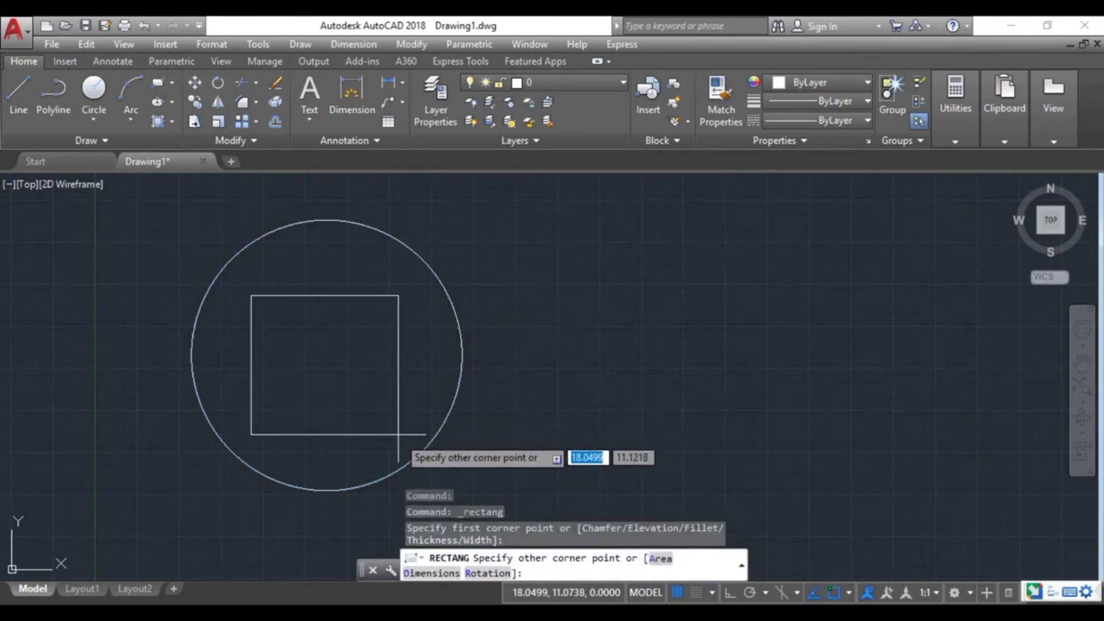
left_click(404, 445)
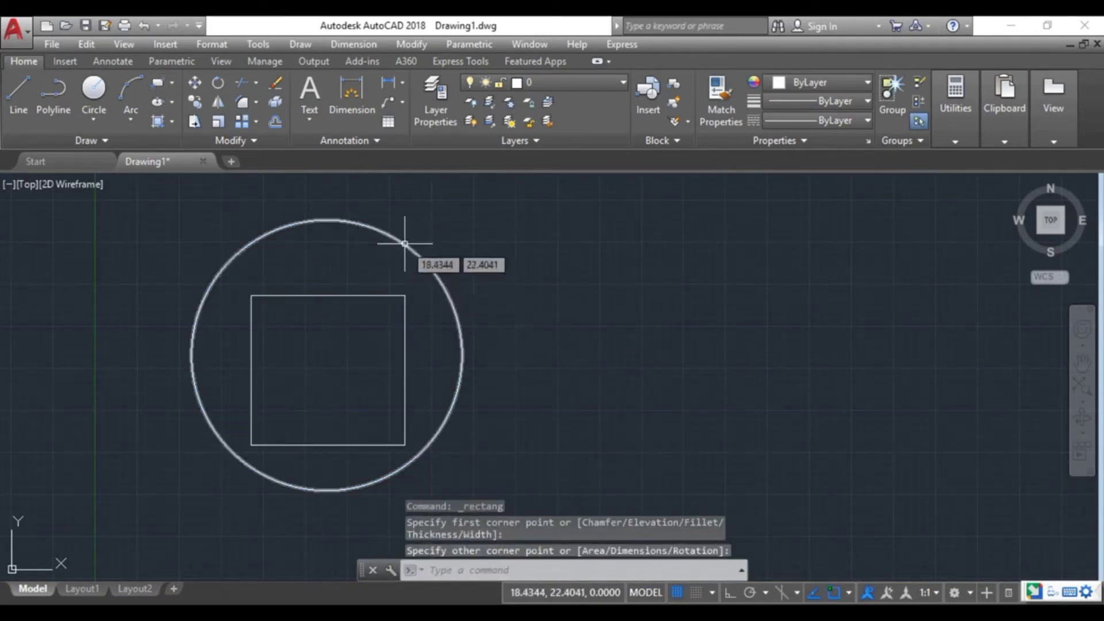
Step: Draw a second circle overlapping the first toward the upper left
left_click(94, 90)
left_click(328, 370)
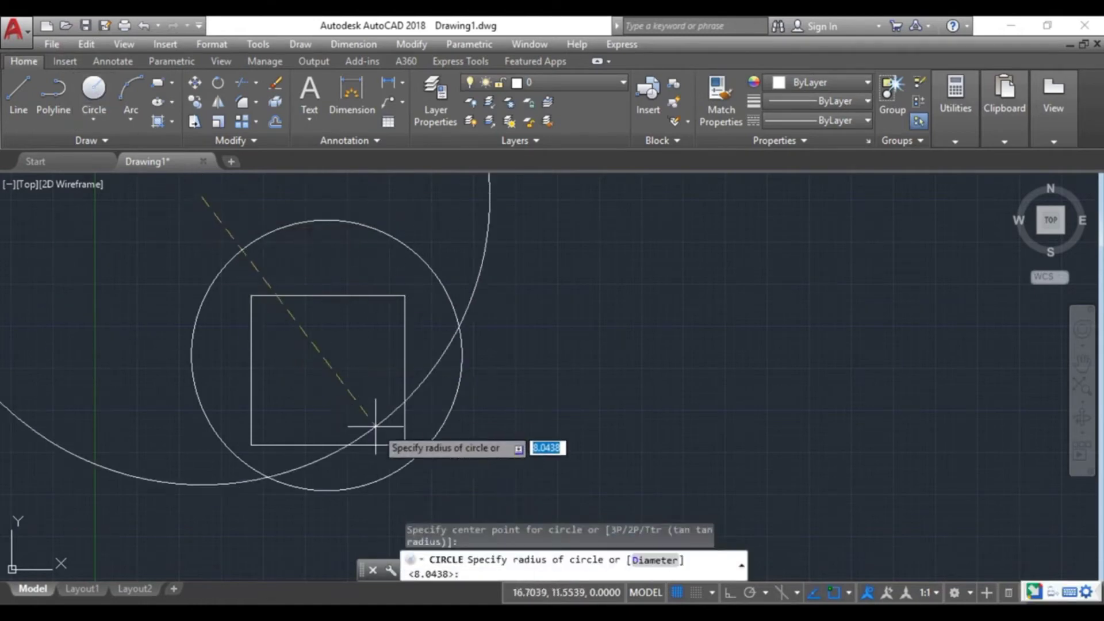
left_click(220, 315)
scroll(252, 328, "down", 2)
scroll(168, 239, "up", 2)
scroll(172, 308, "down", 2)
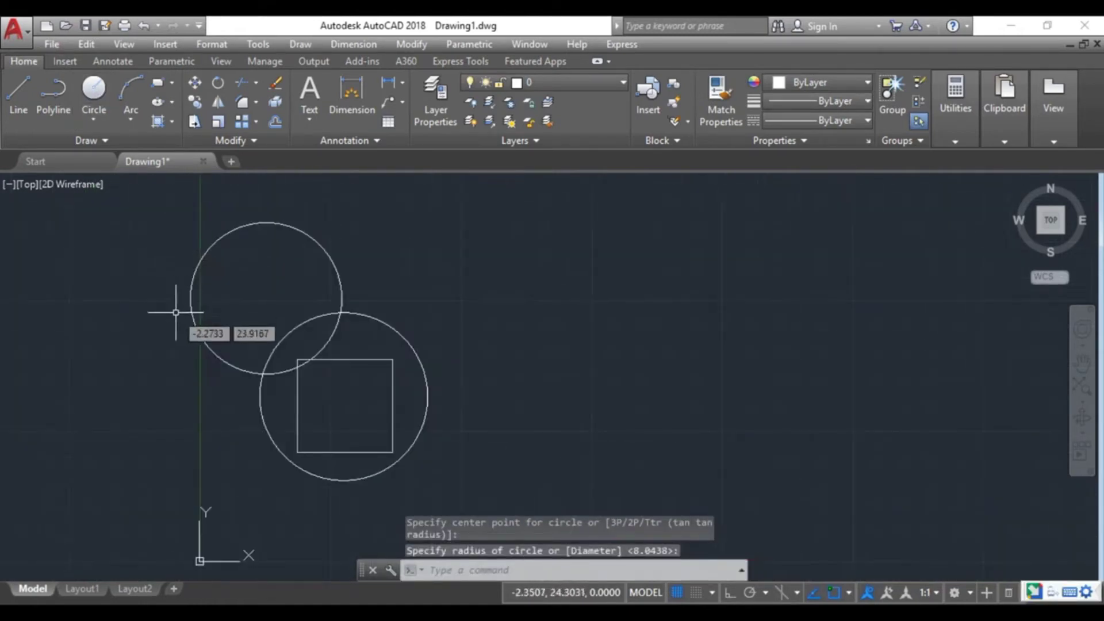
scroll(210, 390, "up", 4)
scroll(134, 264, "down", 2)
scroll(135, 264, "down", 2)
scroll(124, 249, "up", 2)
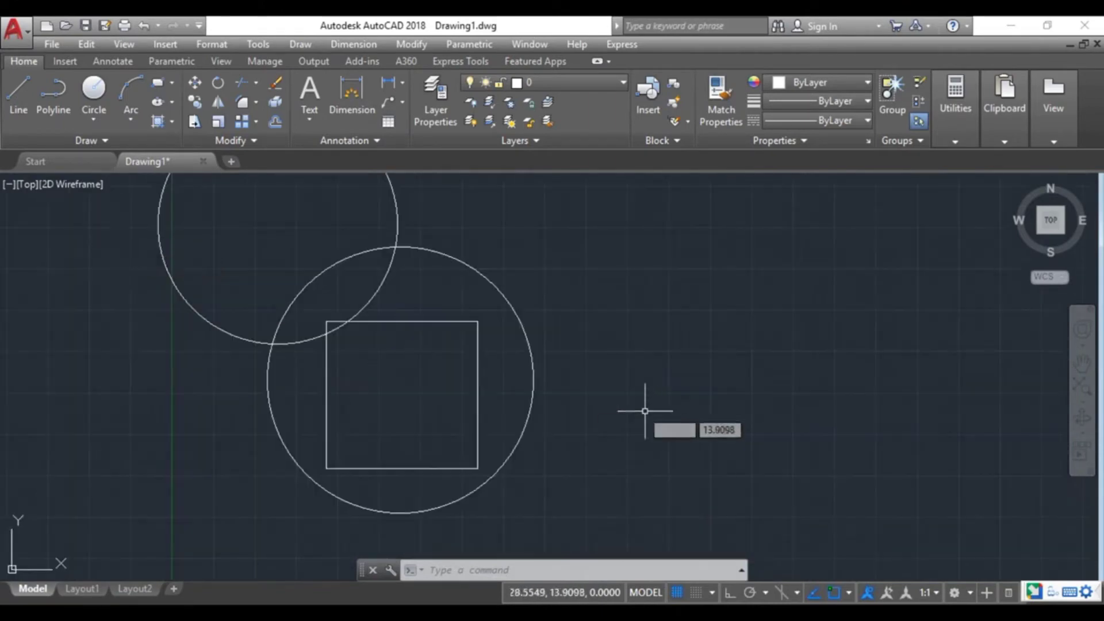
scroll(483, 342, "down", 2)
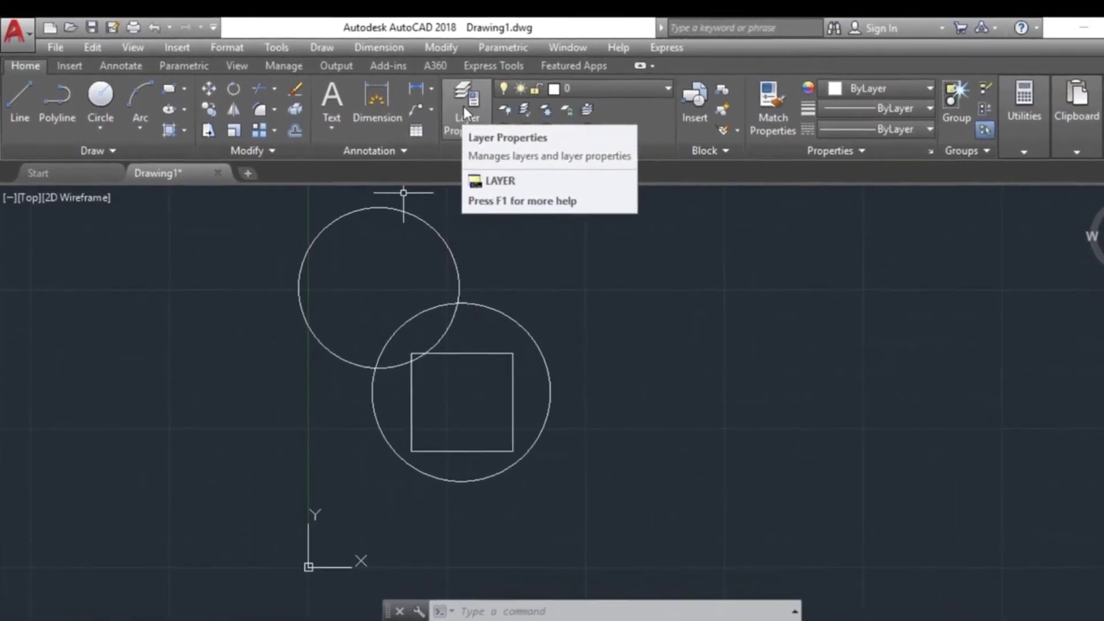
Step: Rename Layer1 to 'circle 1' in the Layer Properties Manager
left_click(464, 110)
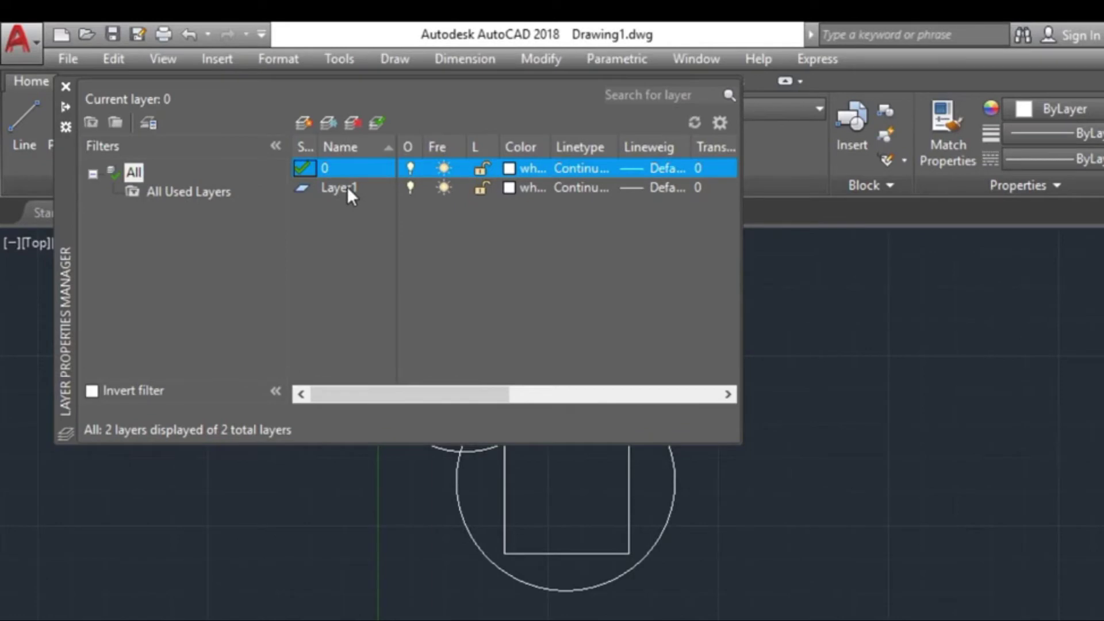
double_click(348, 188)
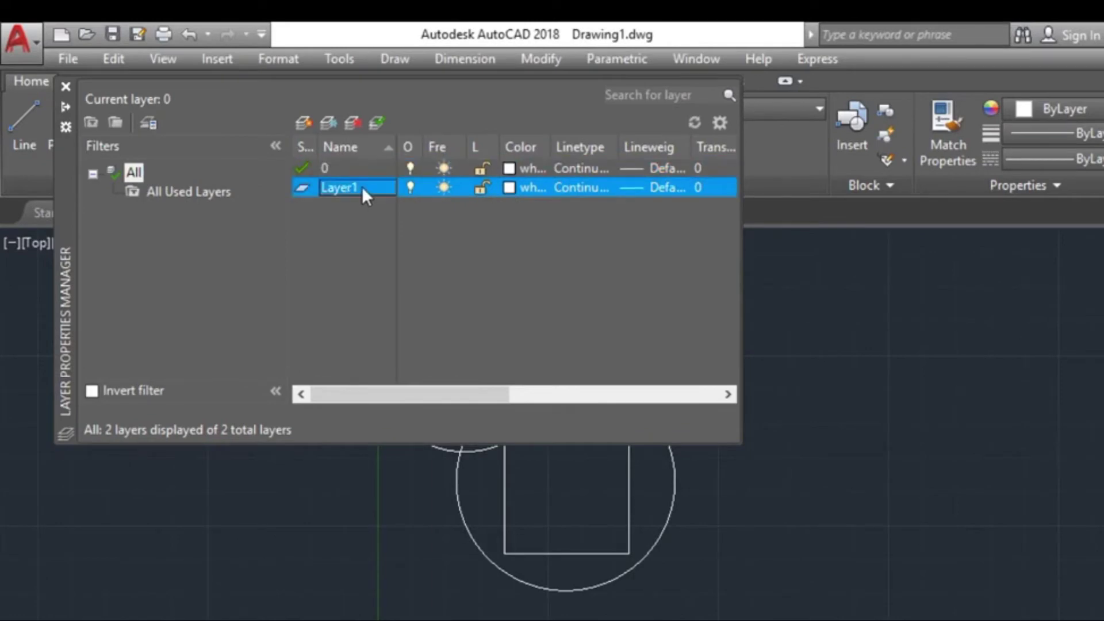
left_click(359, 185)
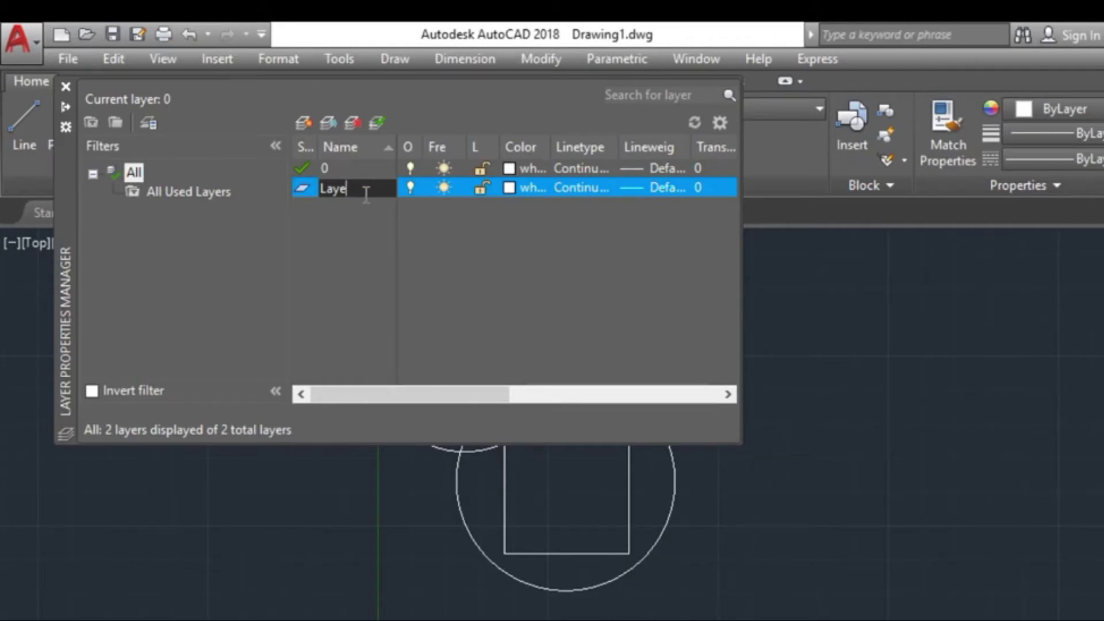
key("BackSpace")
key("BackSpace")
key("BackSpace")
key("BackSpace")
type("c")
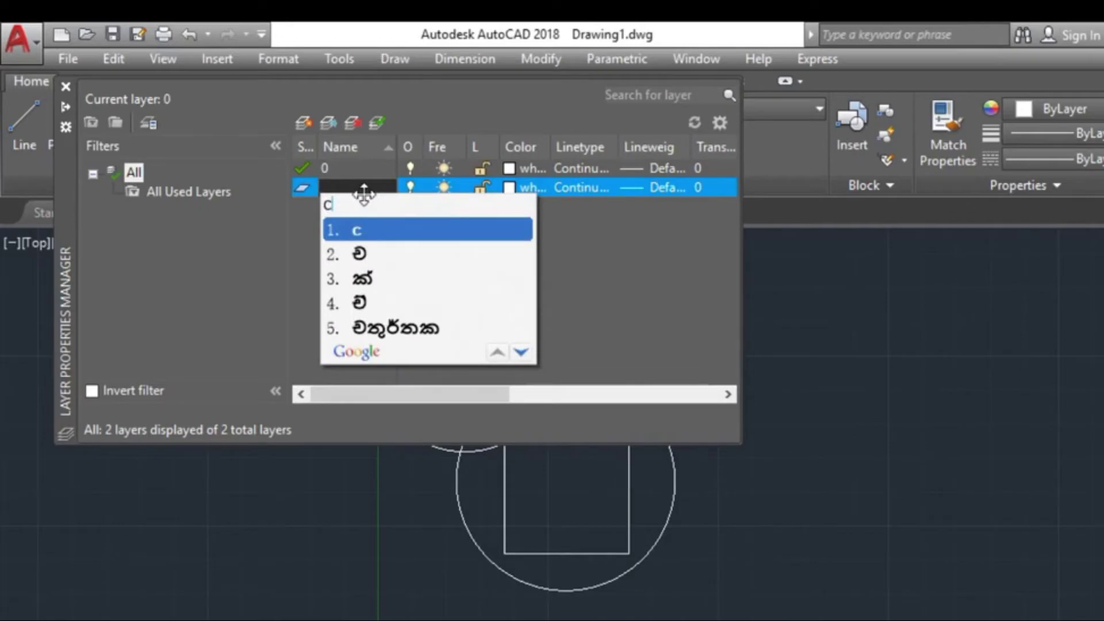
key("Escape")
type("ci")
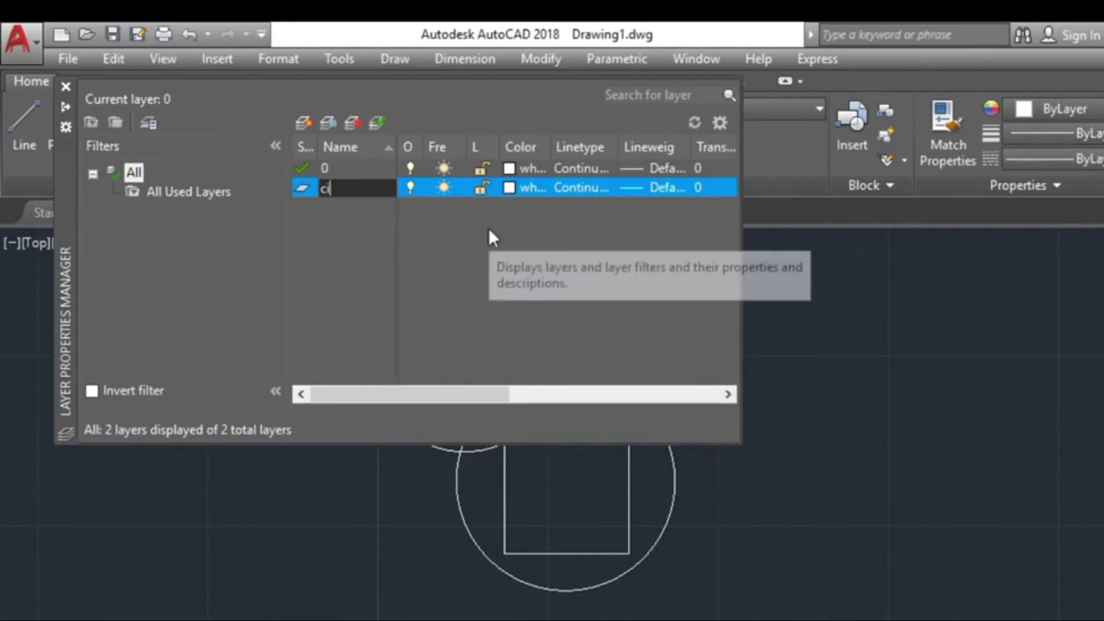
type("rcle ")
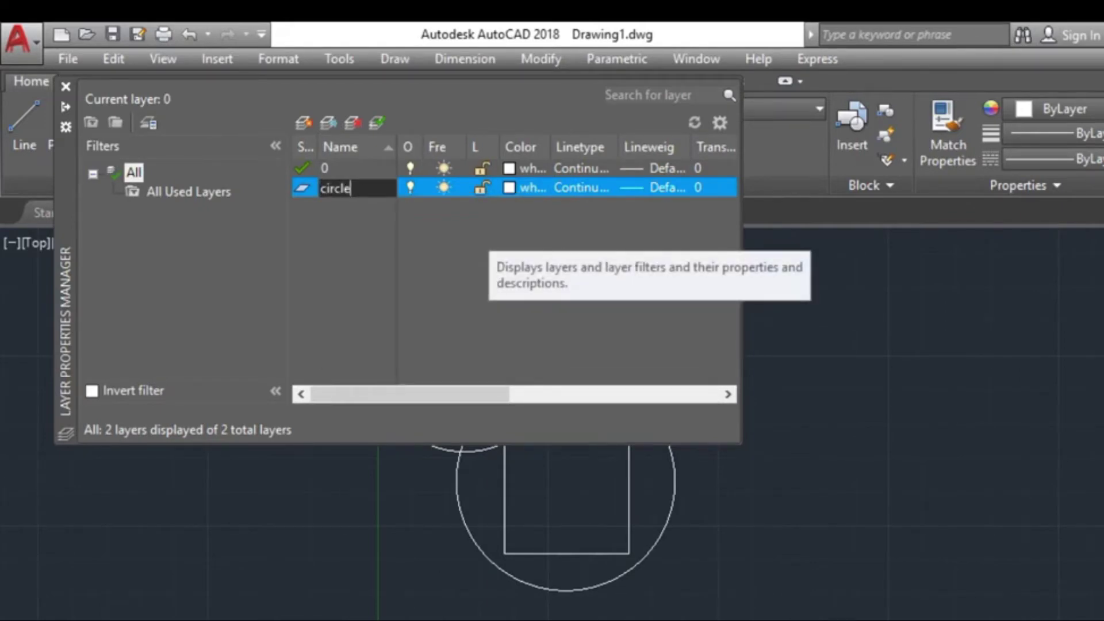
type("1")
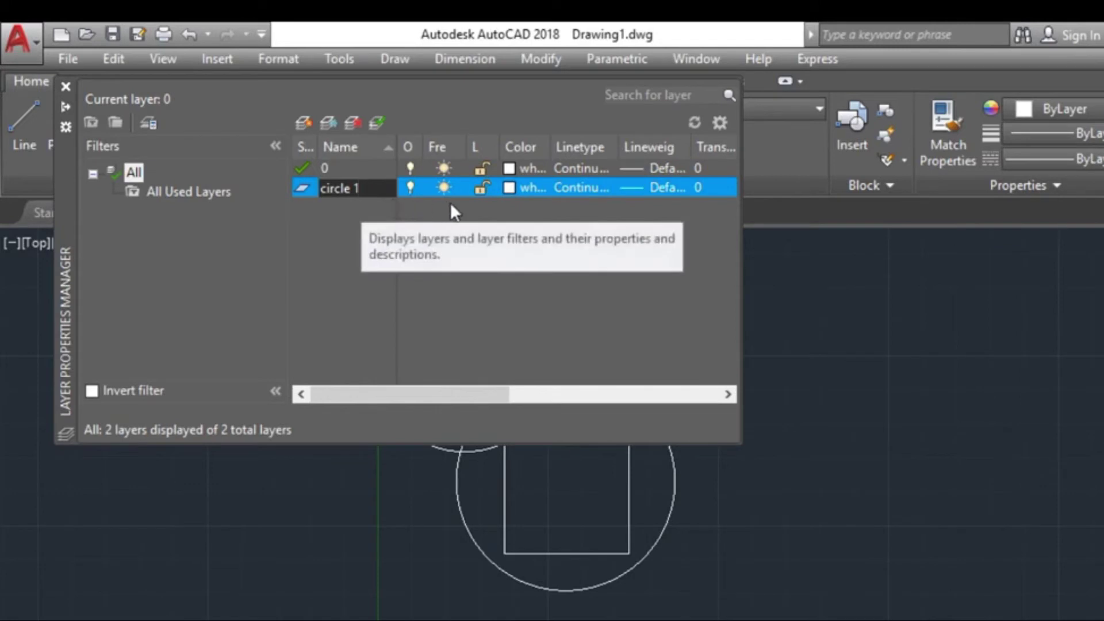
Step: Set the circle 1 layer's colour to ACI 20 orange-red
left_click(509, 190)
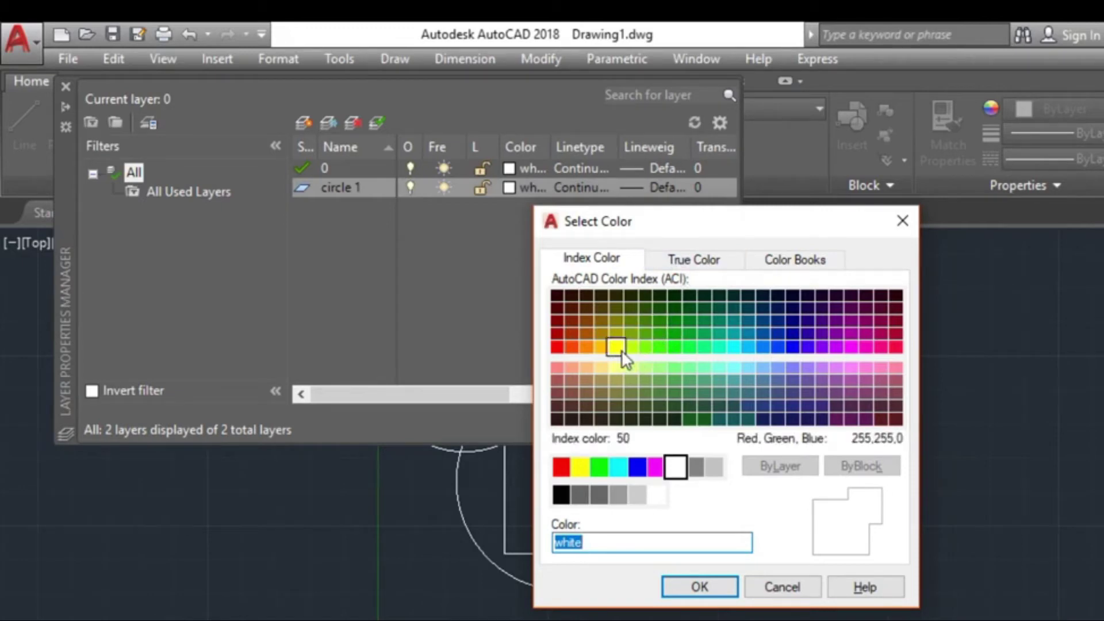
left_click(572, 347)
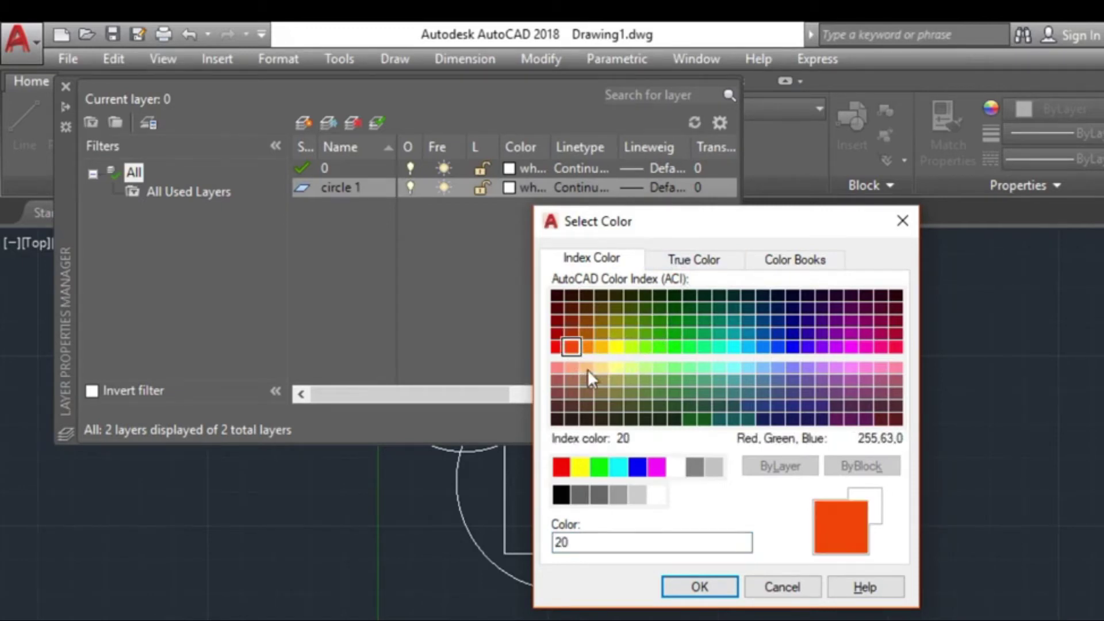
left_click(697, 587)
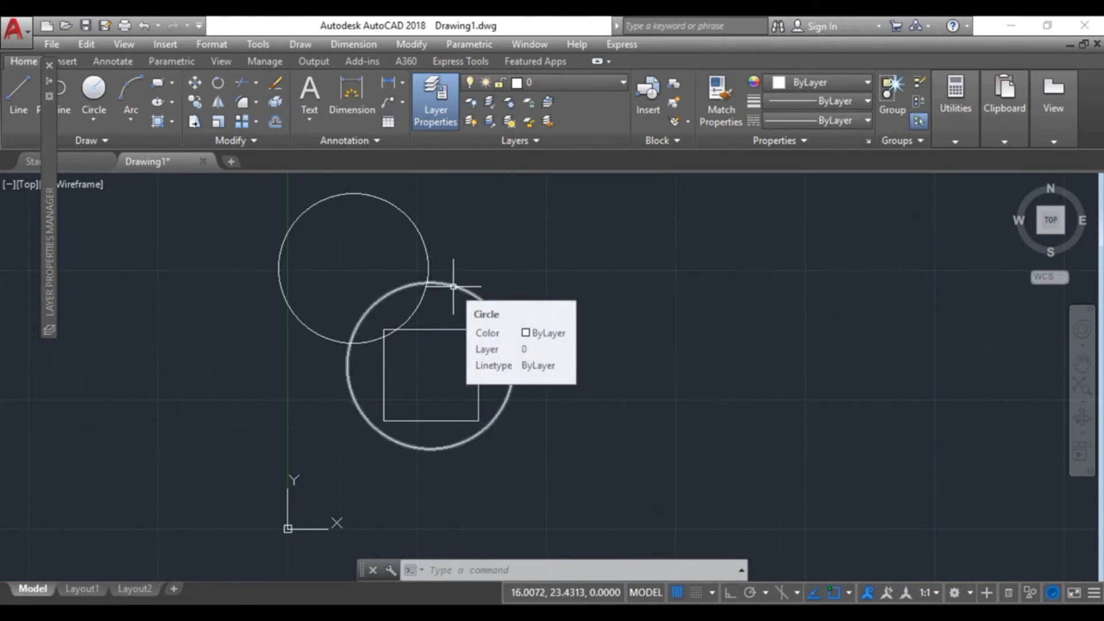
Step: Move the lower circle around the square onto the circle 1 layer, then close the layer manager
left_click(454, 286)
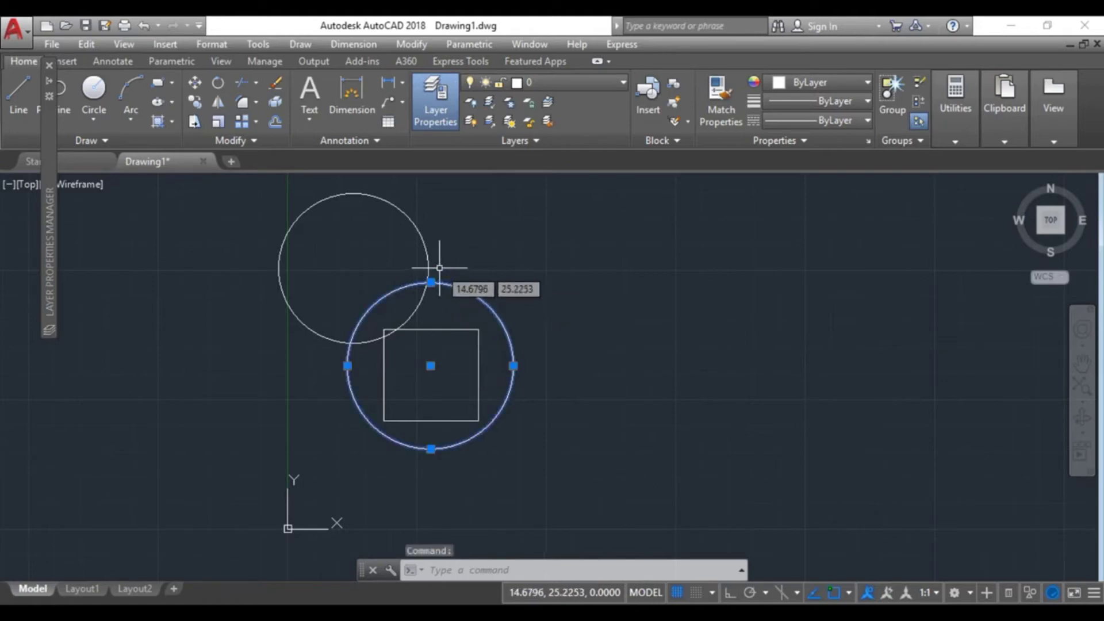
left_click(623, 87)
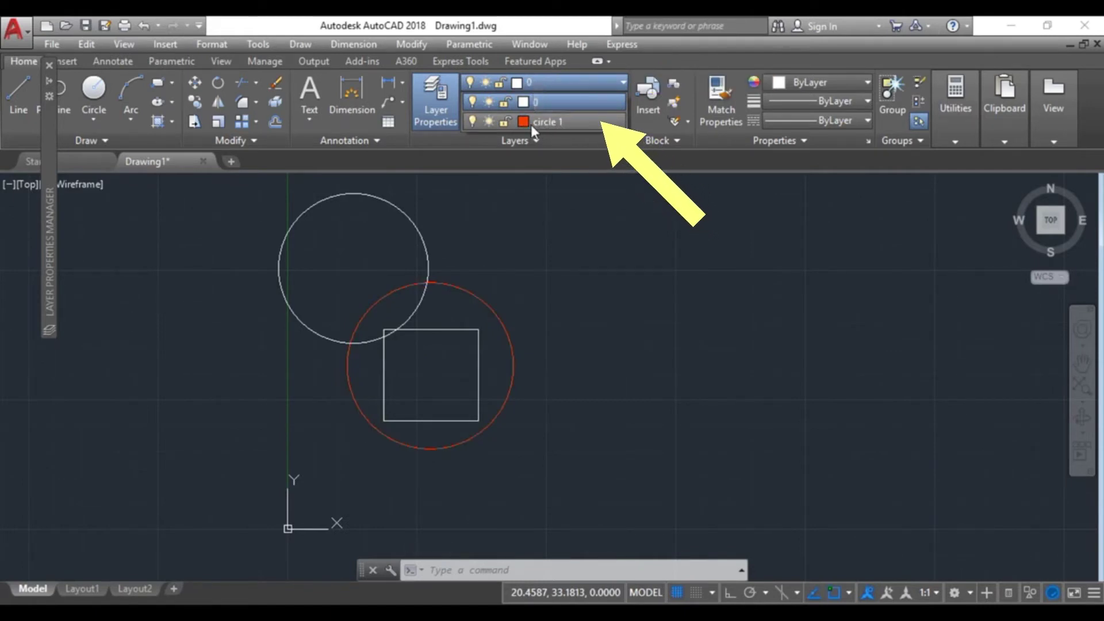
key("Escape")
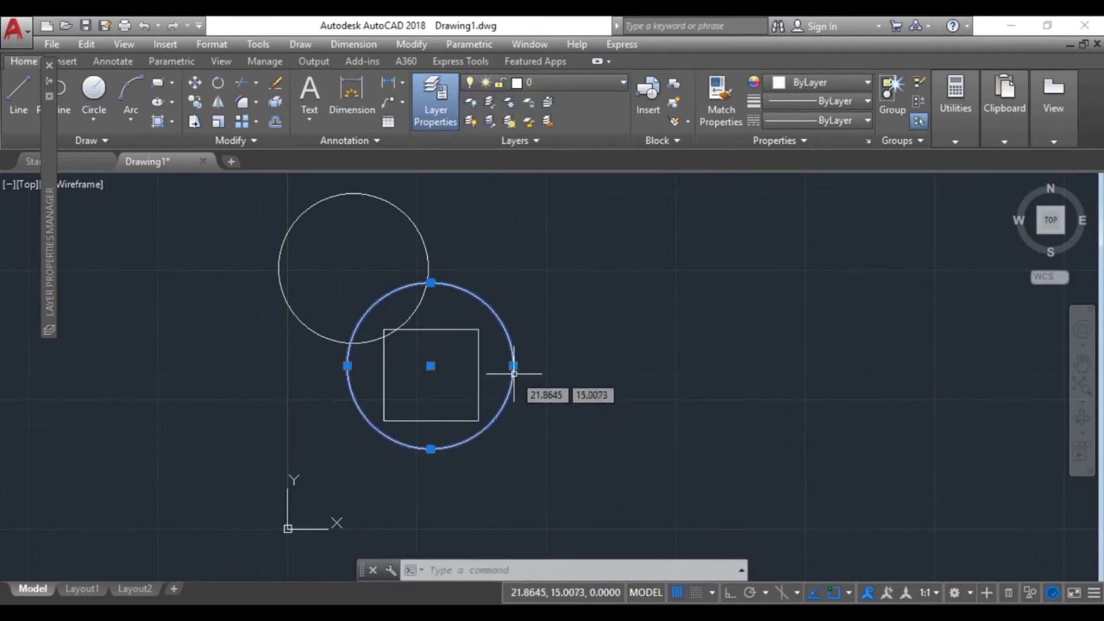
left_click(619, 80)
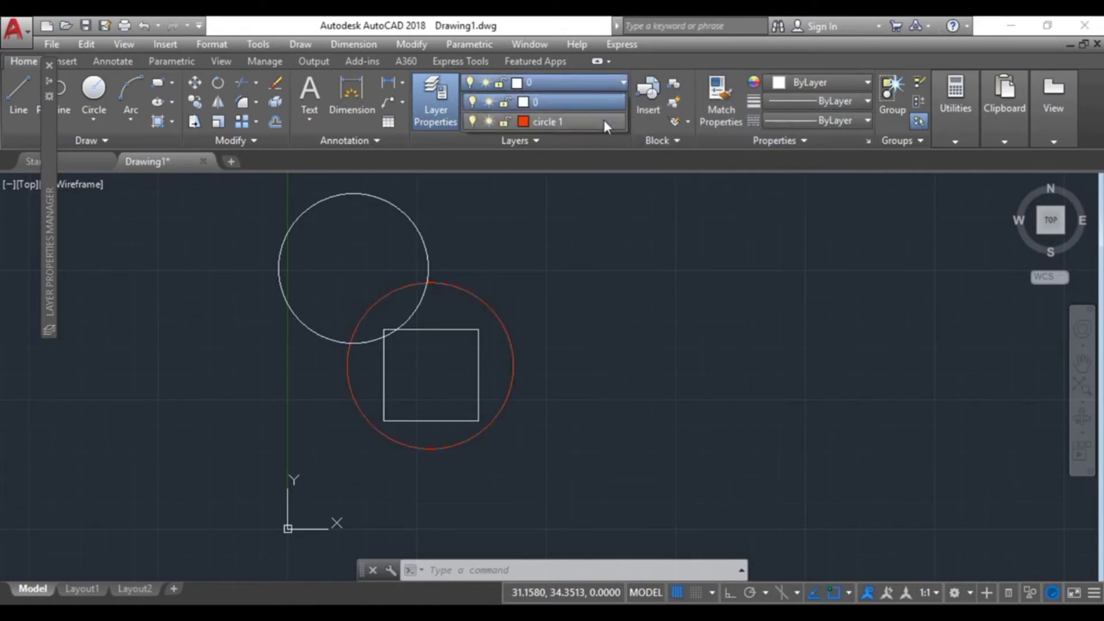
left_click(604, 120)
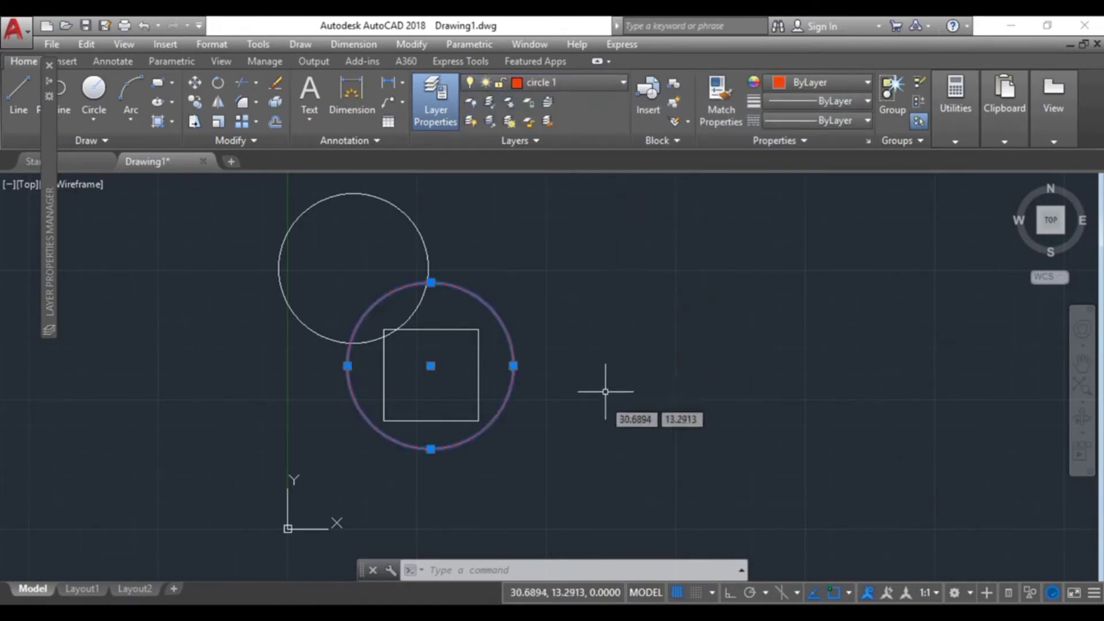
left_click(592, 436)
key("Escape")
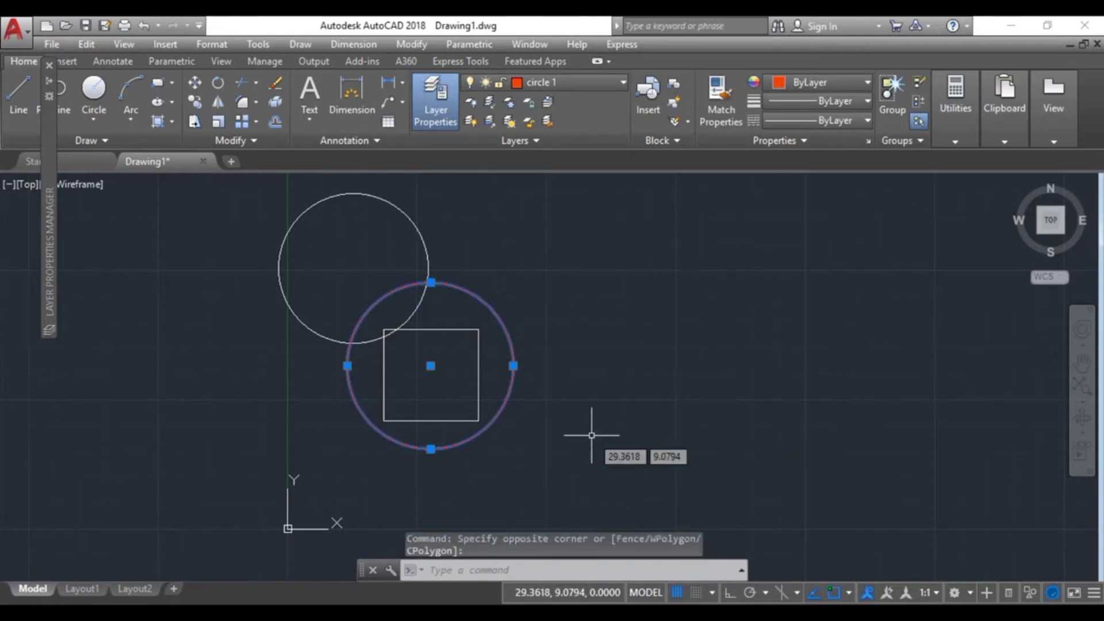
key("Escape")
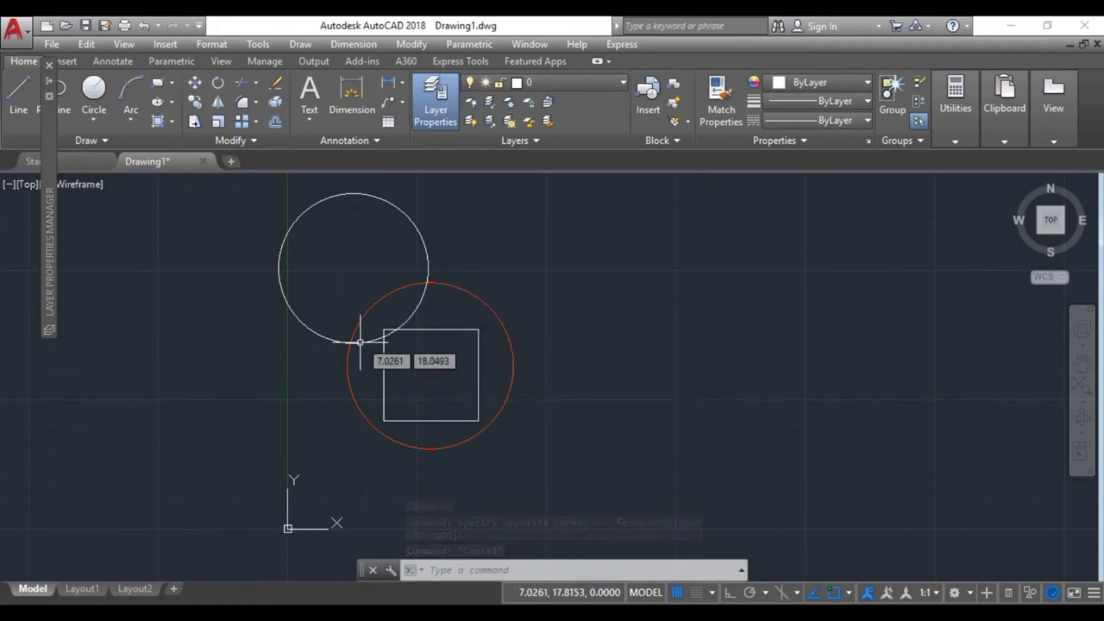
mouse_move(427, 276)
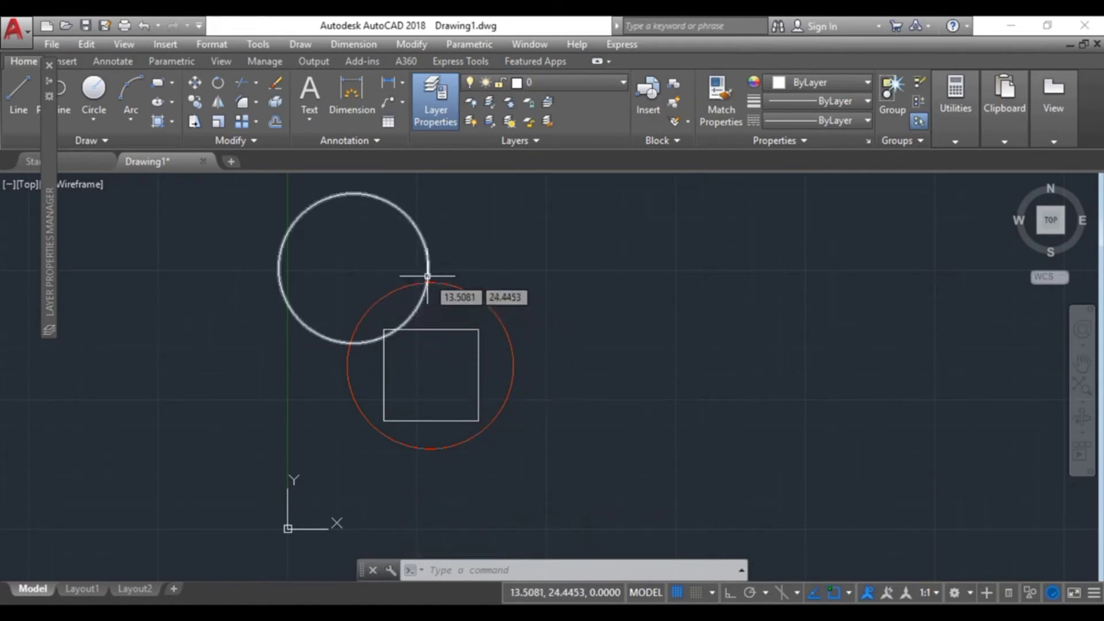
left_click(437, 116)
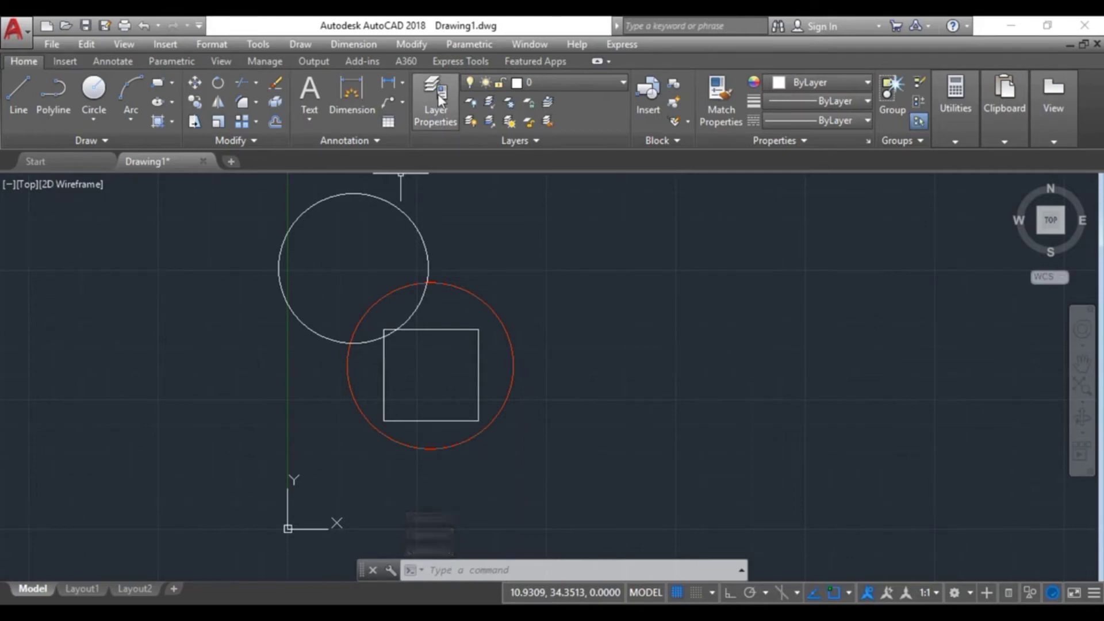
Step: Create a new layer, name it 'circle 2', and give it ACI colour 60
left_click(438, 99)
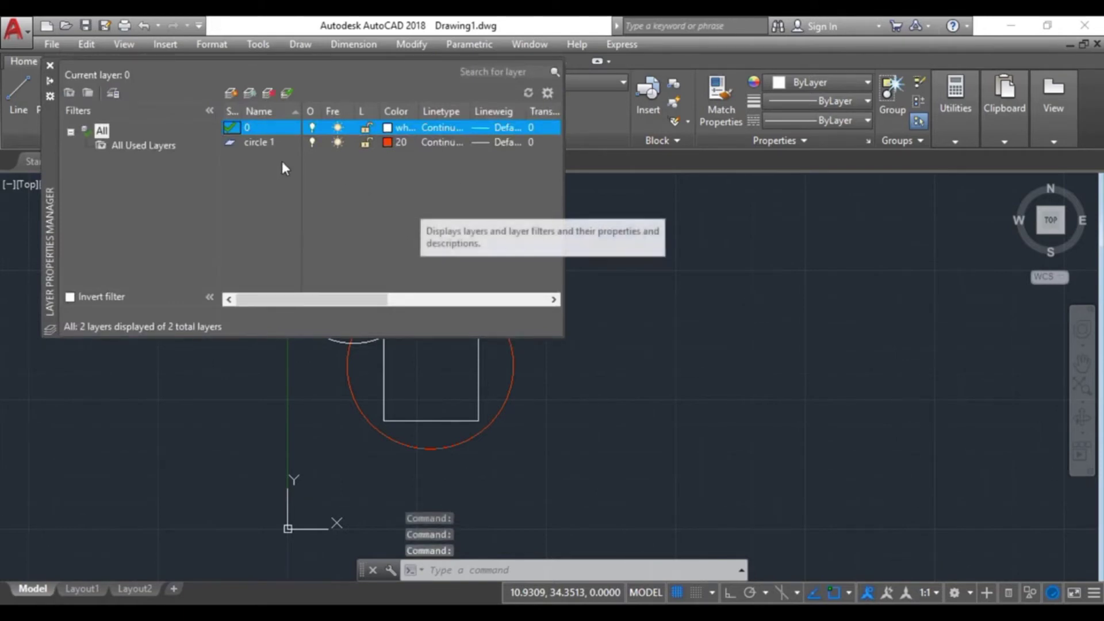
left_click(230, 93)
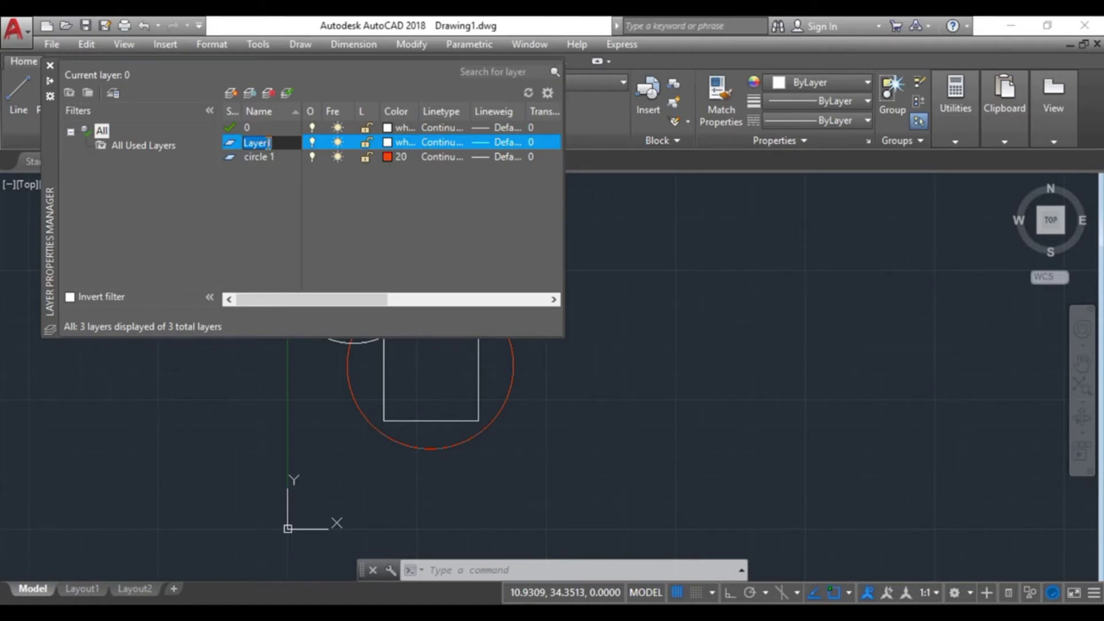
key("BackSpace")
type("circle 2")
left_click(390, 143)
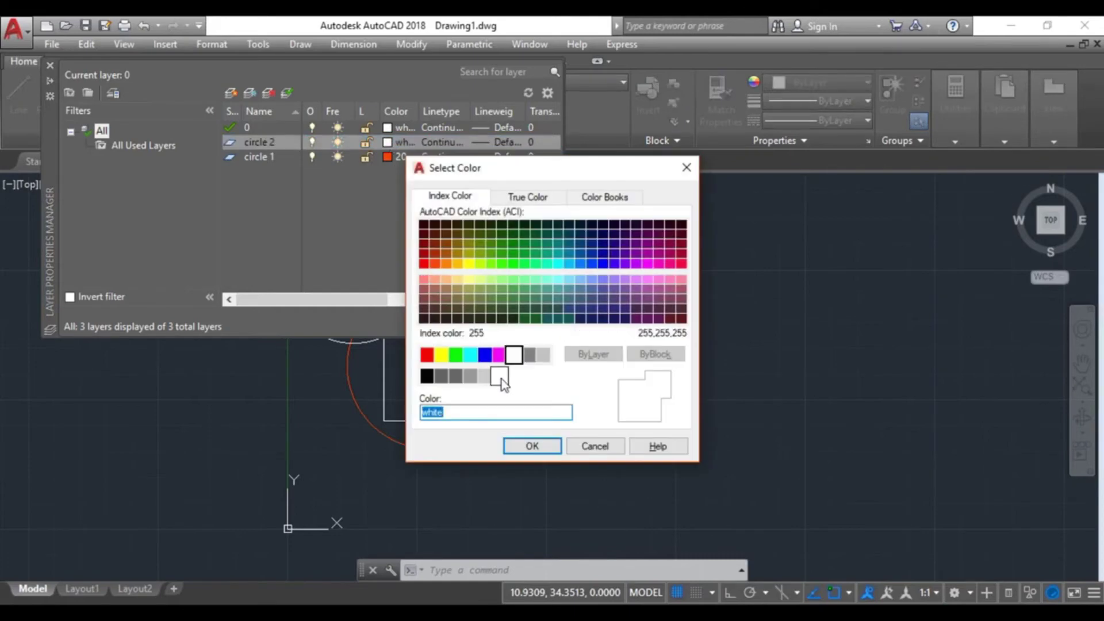
left_click(481, 267)
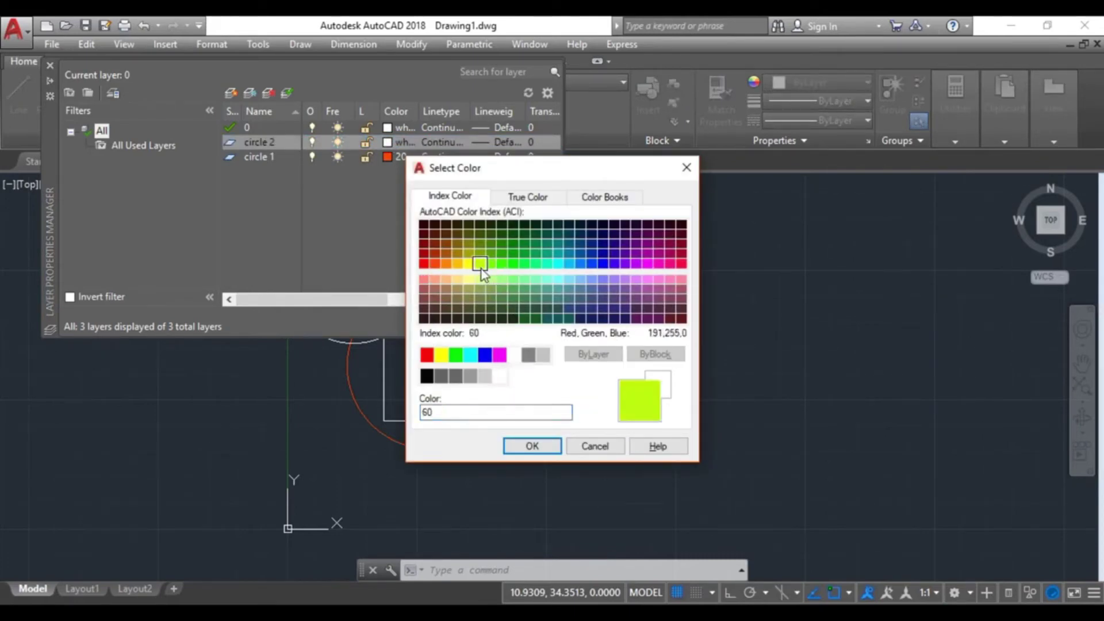
left_click(533, 446)
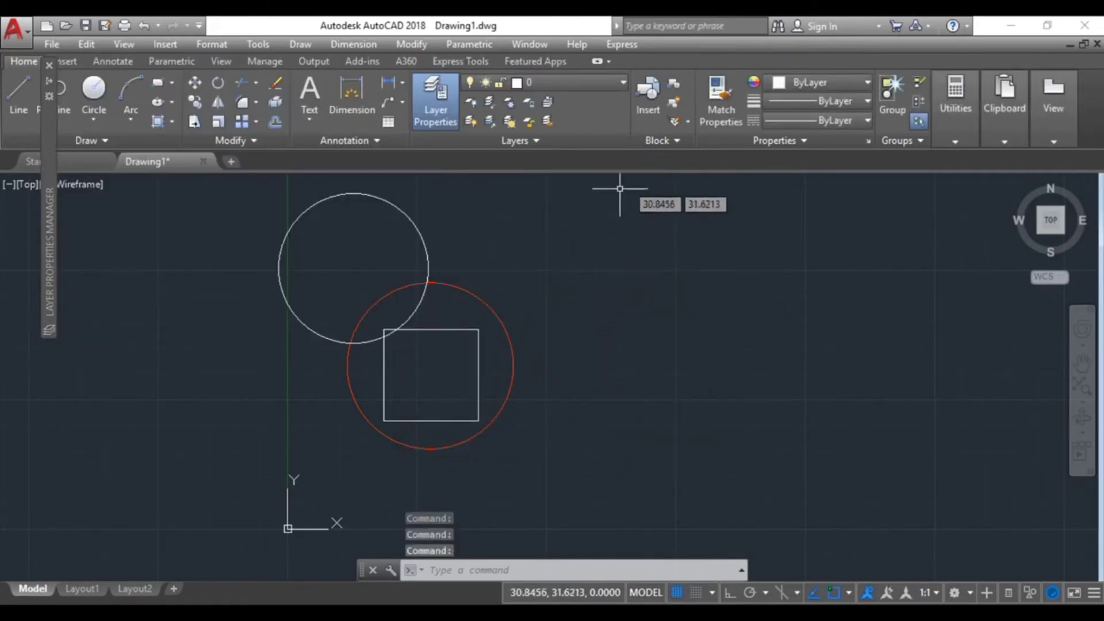
Step: Move the upper-left circle onto the circle 2 layer, then close the layer manager
left_click(421, 237)
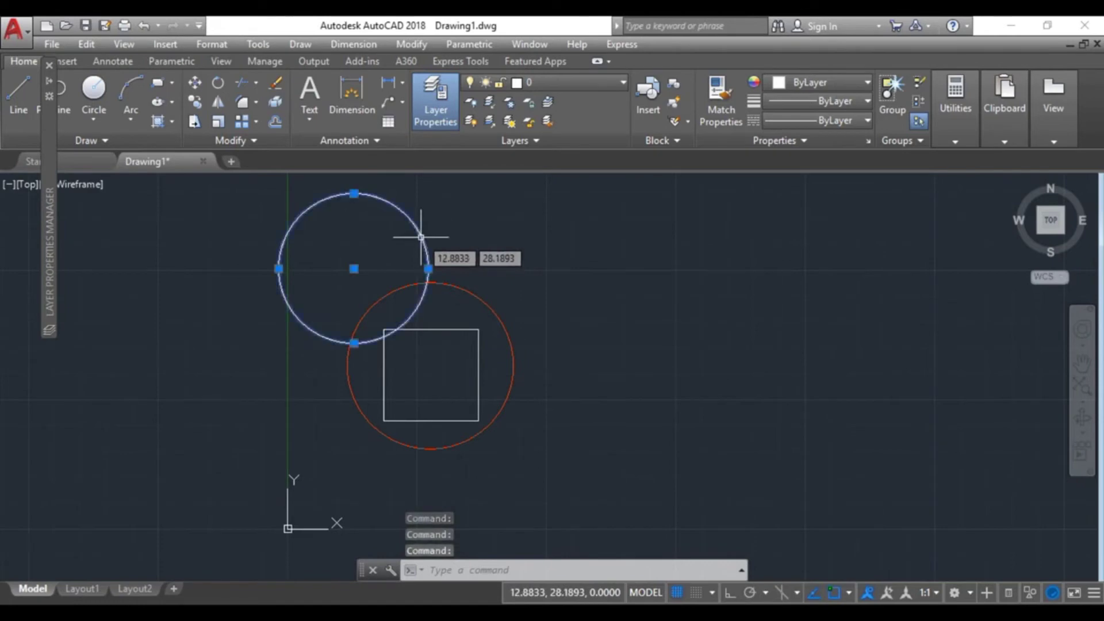
left_click(624, 80)
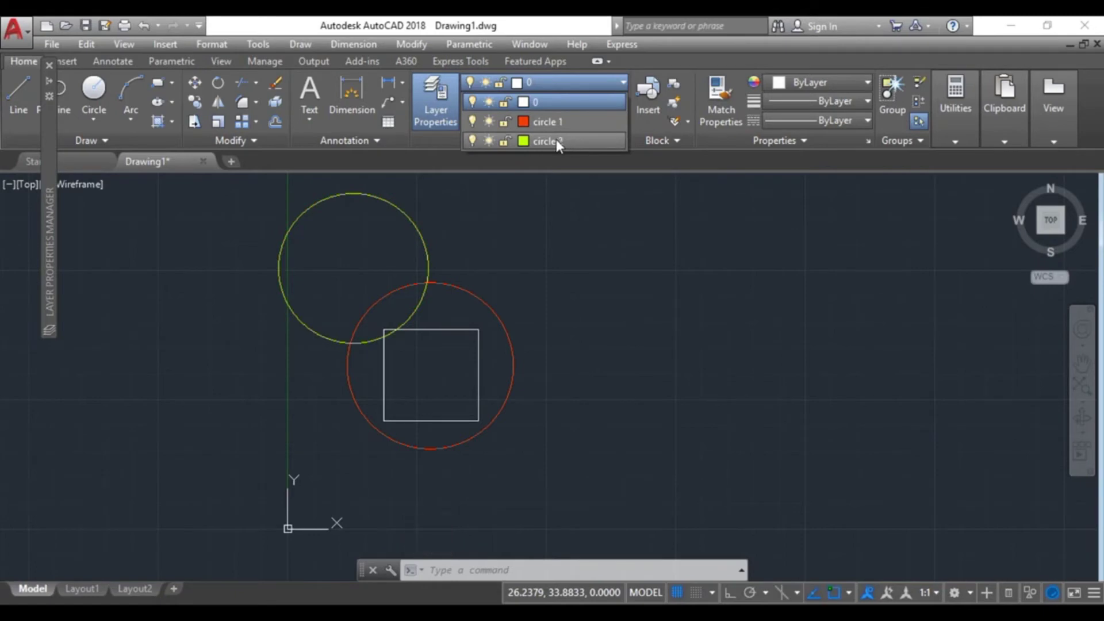
left_click(557, 139)
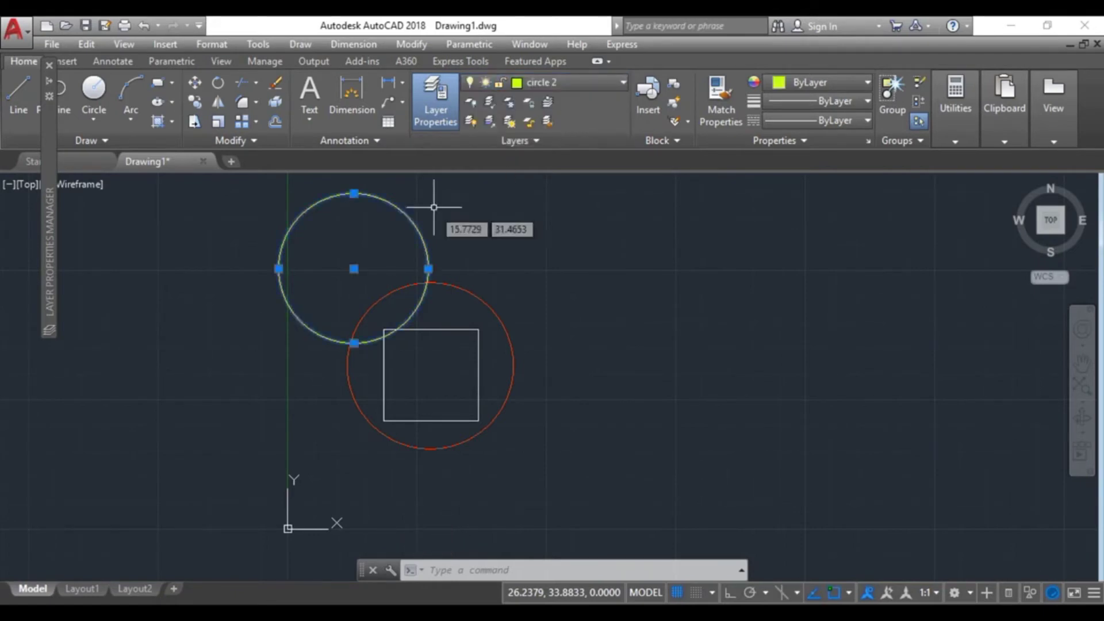
left_click(467, 226)
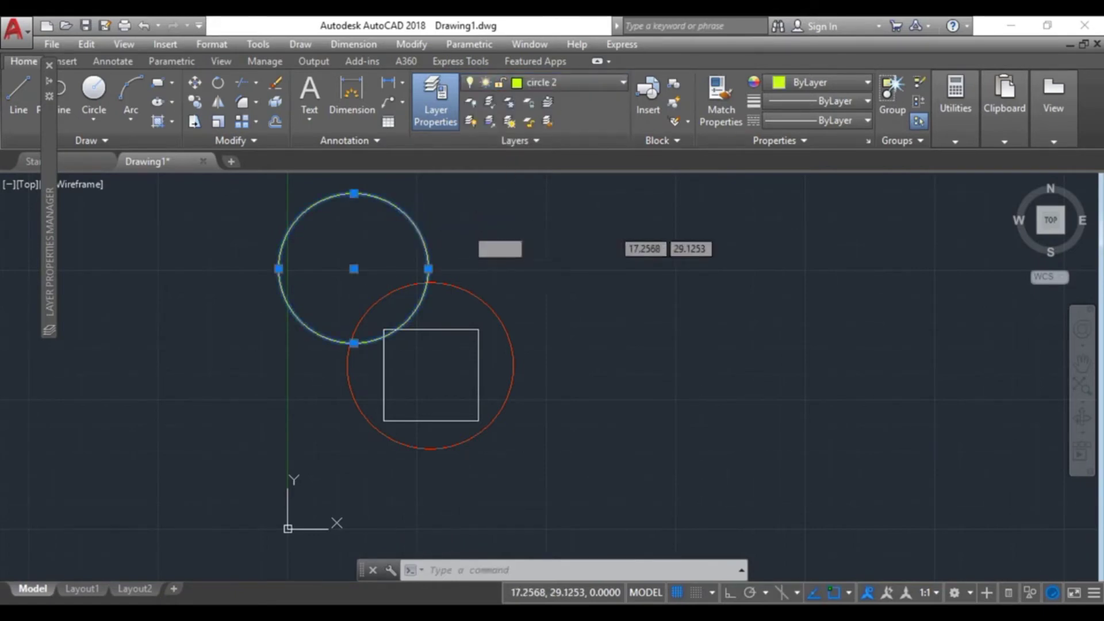
key("Escape")
key("Escape")
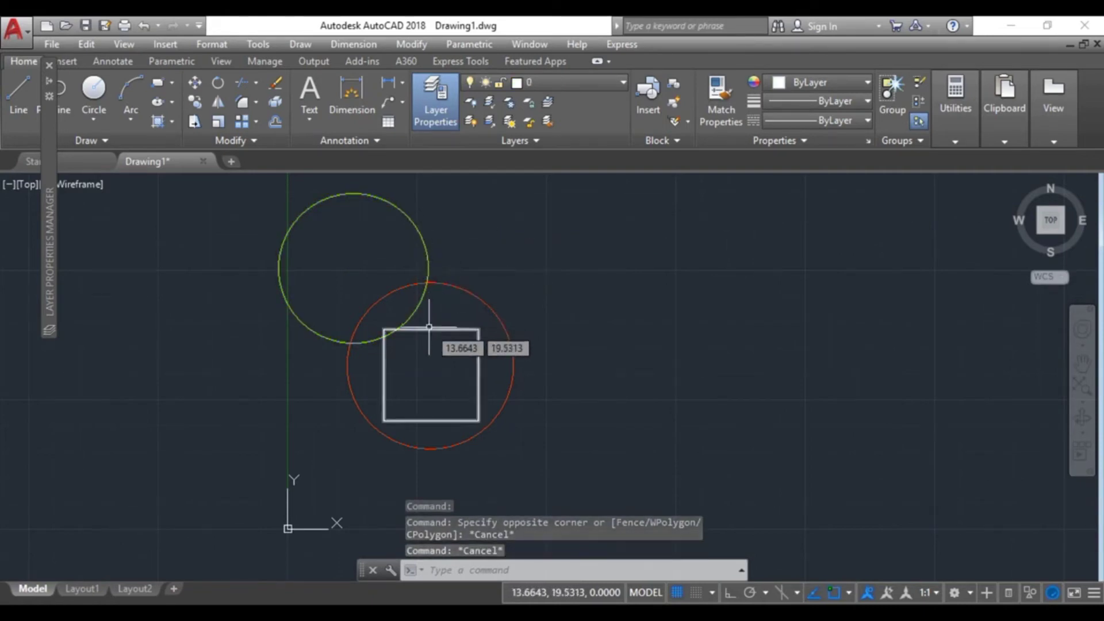
left_click(429, 327)
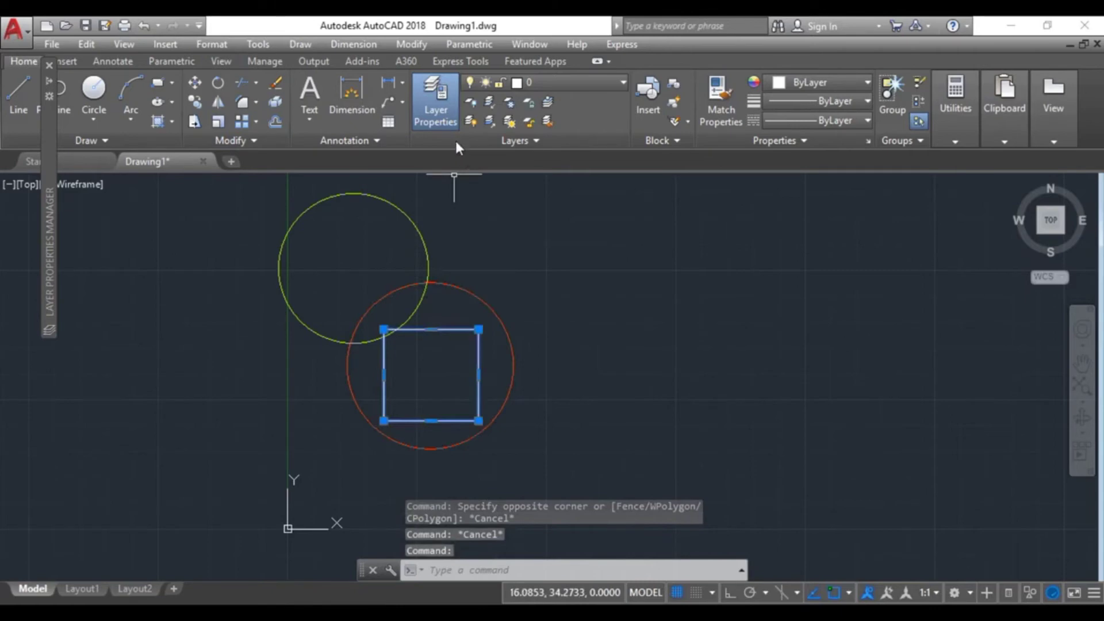
left_click(447, 111)
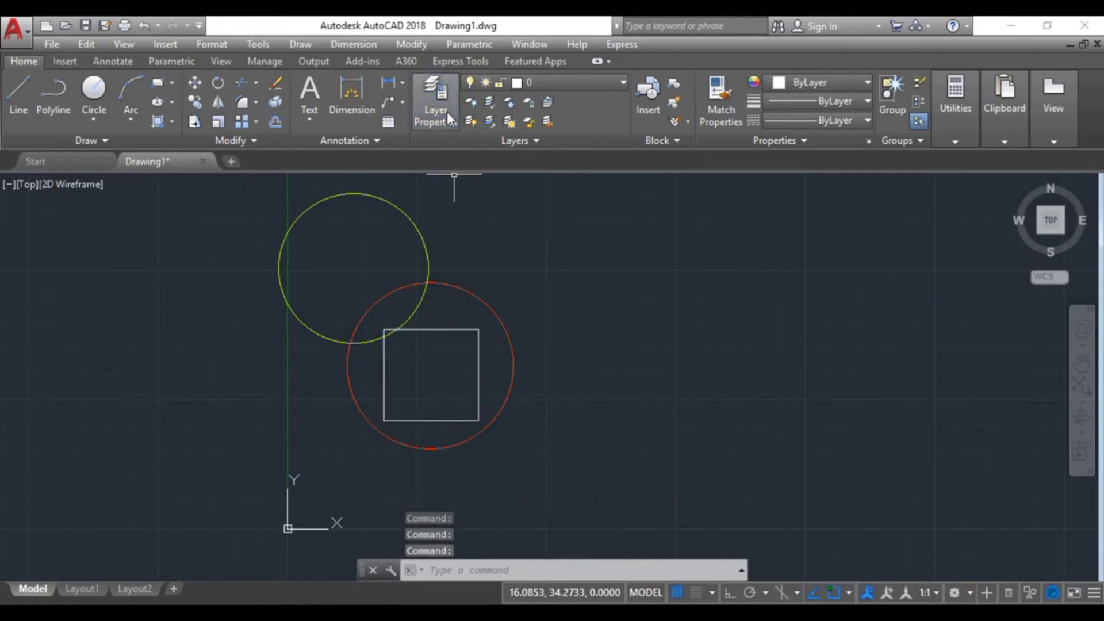
Step: Create a fourth layer named 'rectangle' with cyan colour ACI 130
left_click(447, 111)
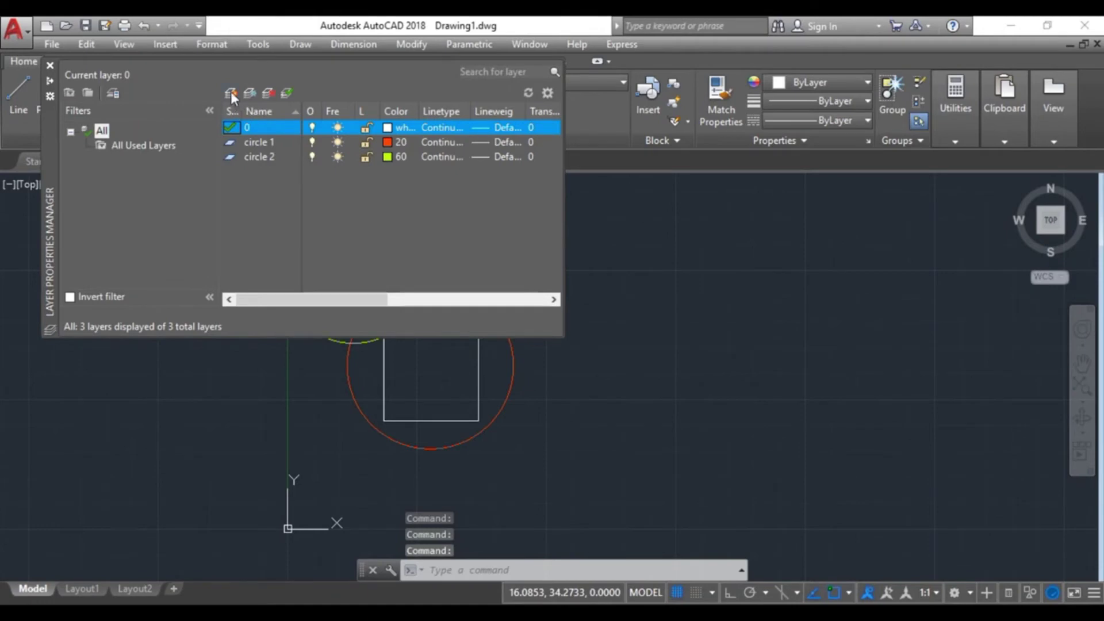
left_click(231, 92)
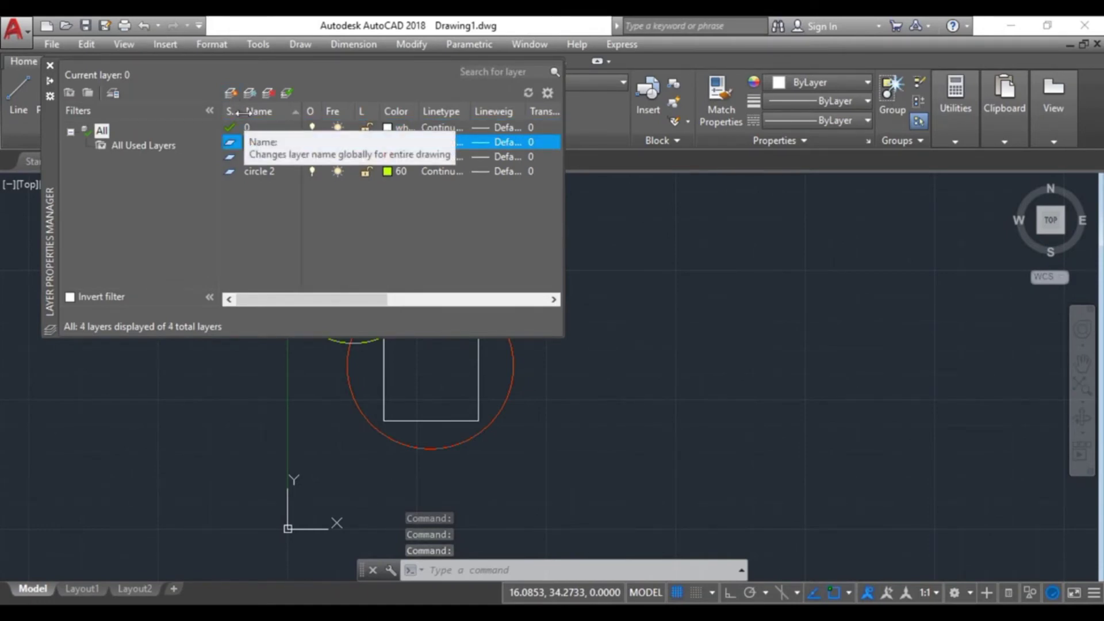
type("rectang")
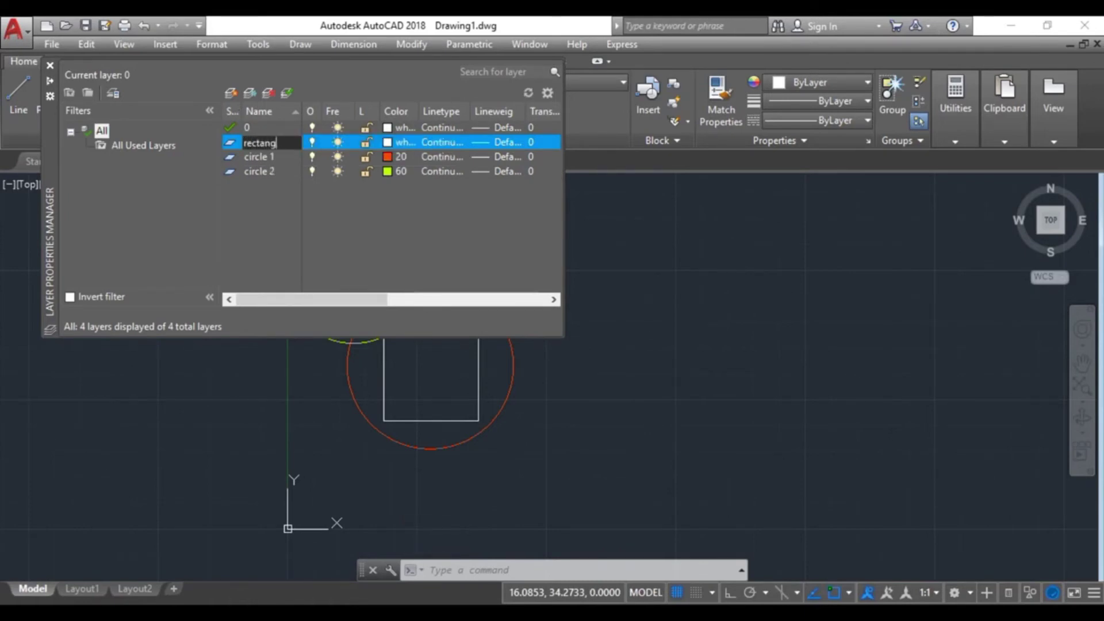
type("le")
left_click(391, 143)
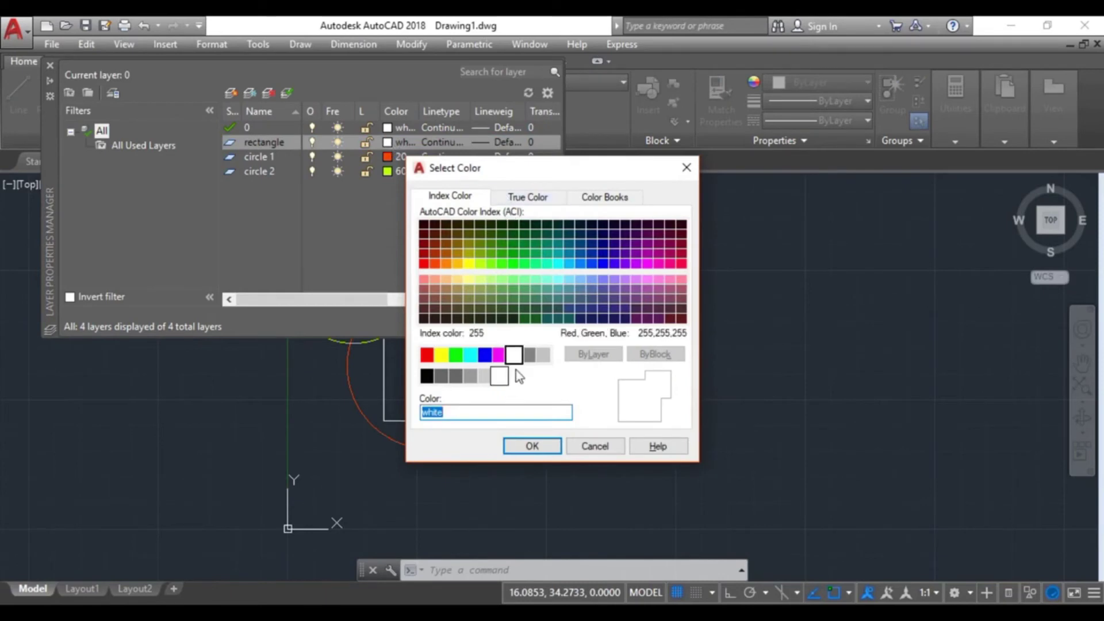
left_click(558, 264)
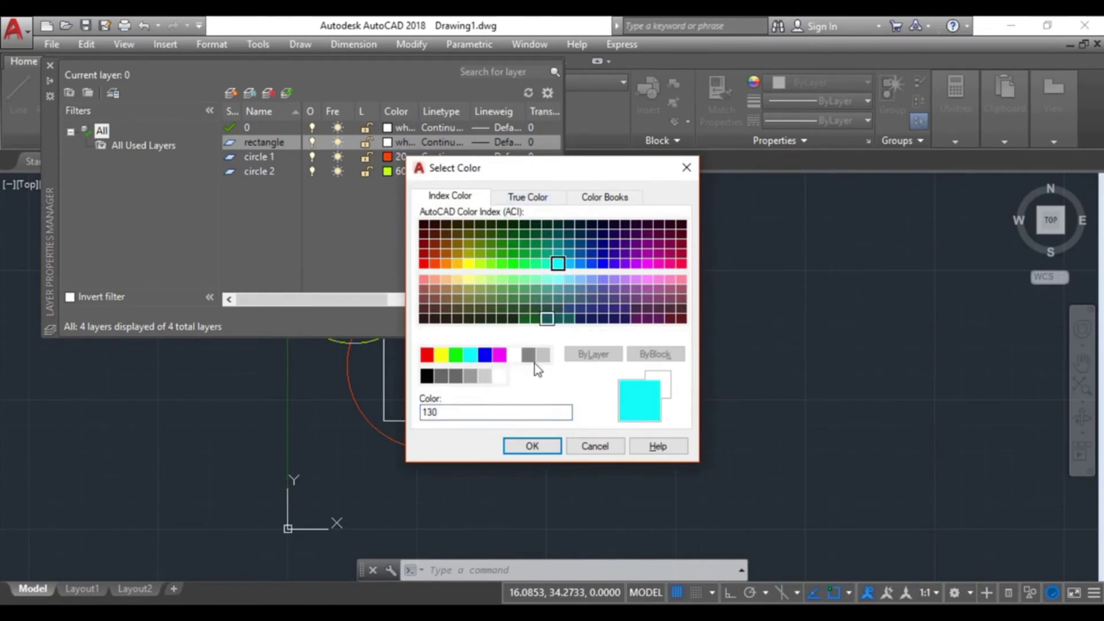
left_click(539, 447)
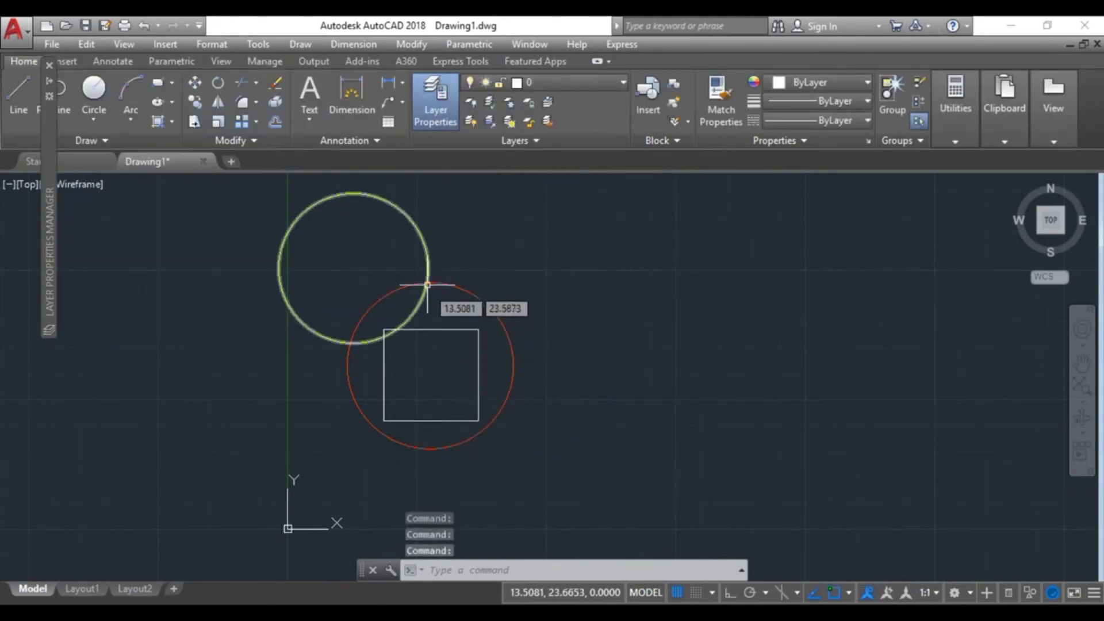
Step: Move the square onto the cyan 'rectangle' layer, then clear the selection
left_click(431, 331)
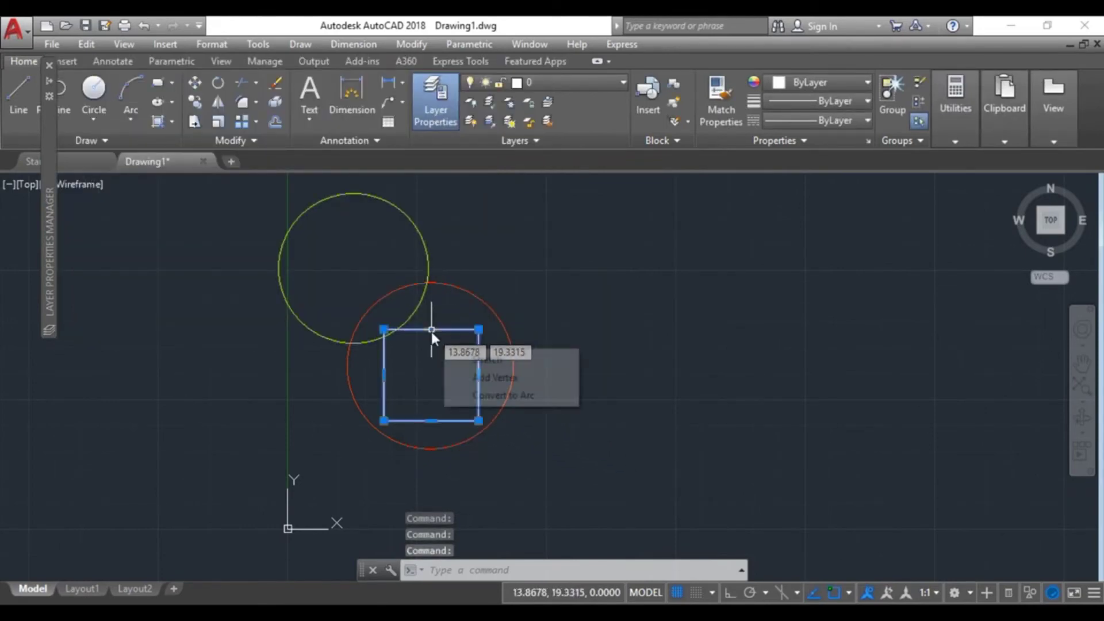
left_click(622, 84)
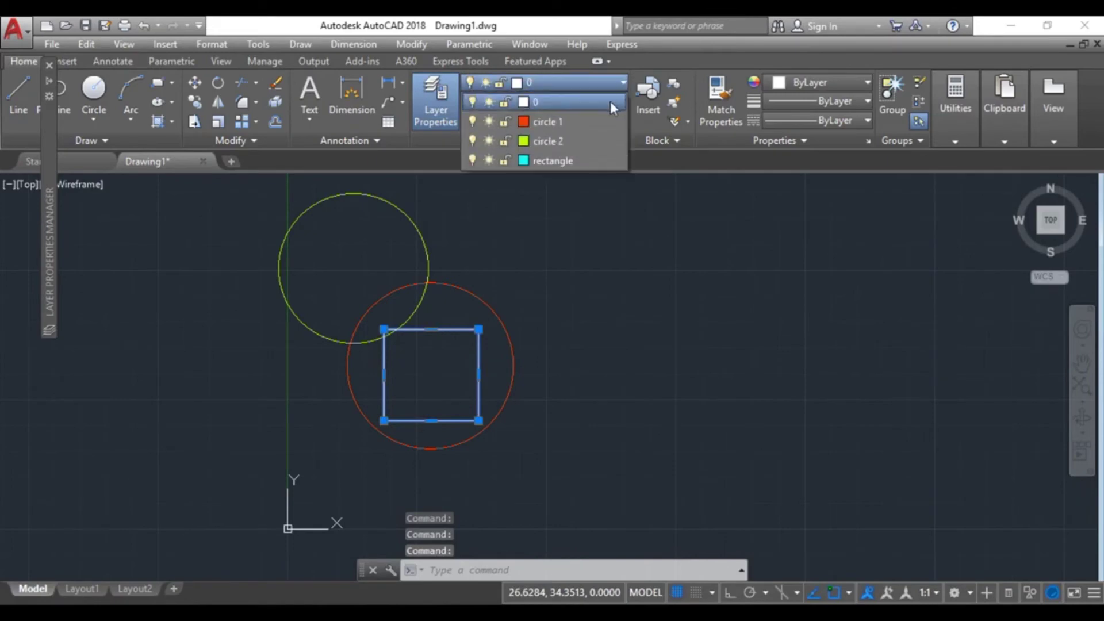
left_click(555, 164)
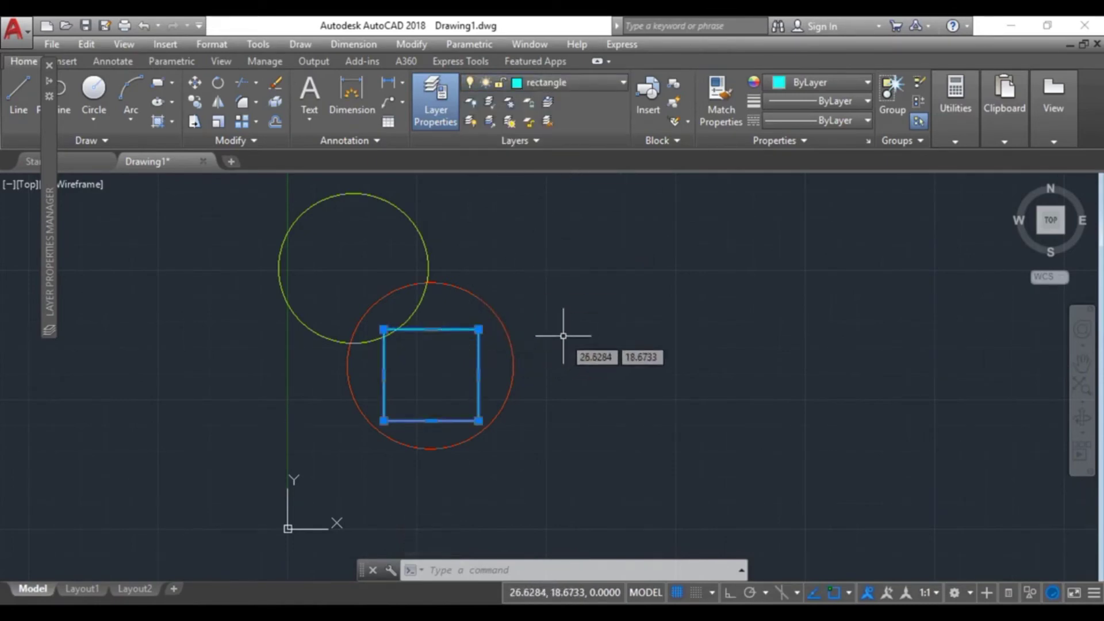
key("Escape")
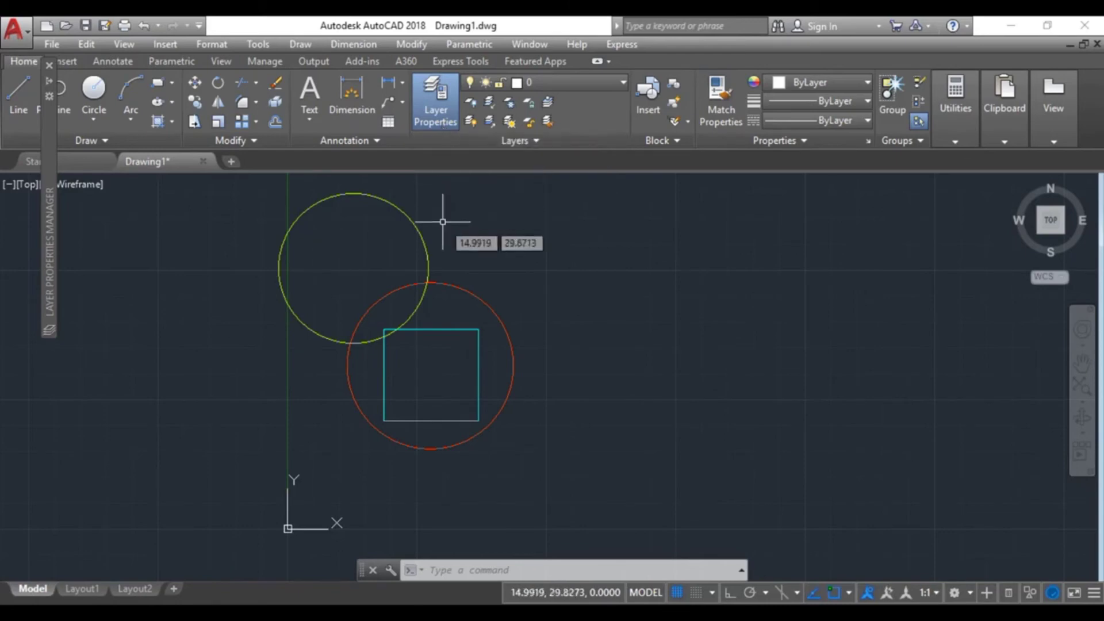
Step: Bring up the Select Linetype dialog for the circle 1 layer in Layer Properties
left_click(455, 283)
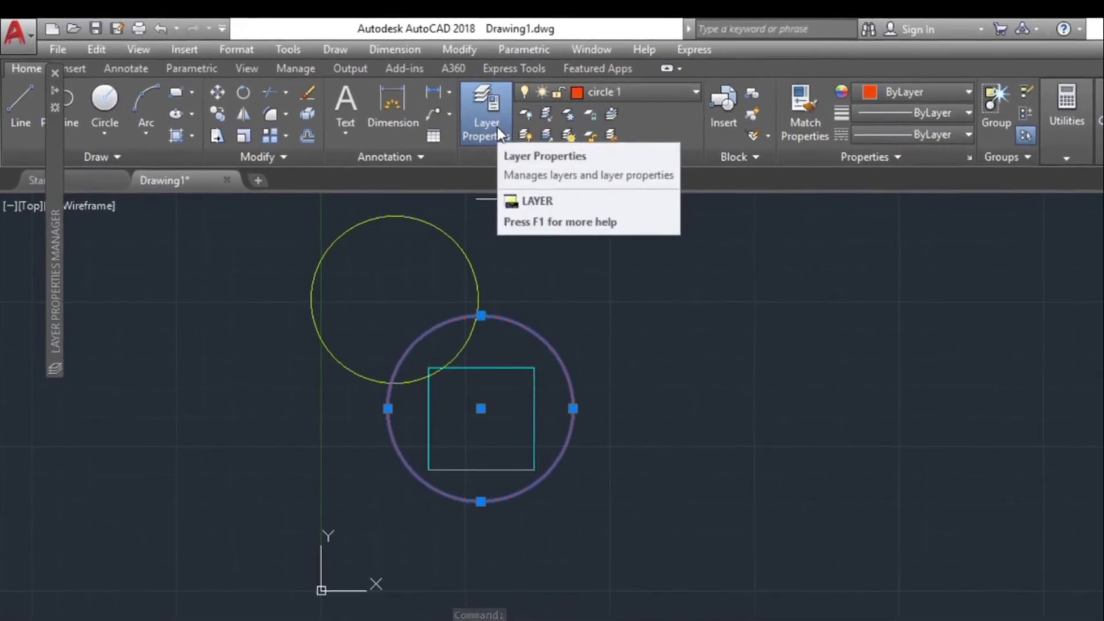
left_click(511, 129)
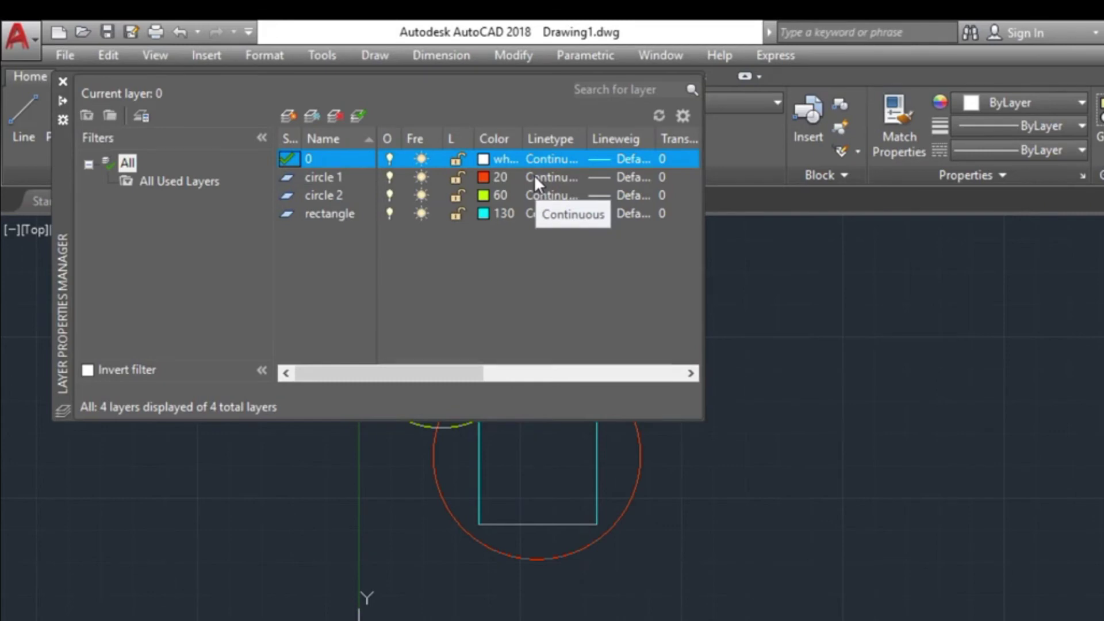
left_click(534, 177)
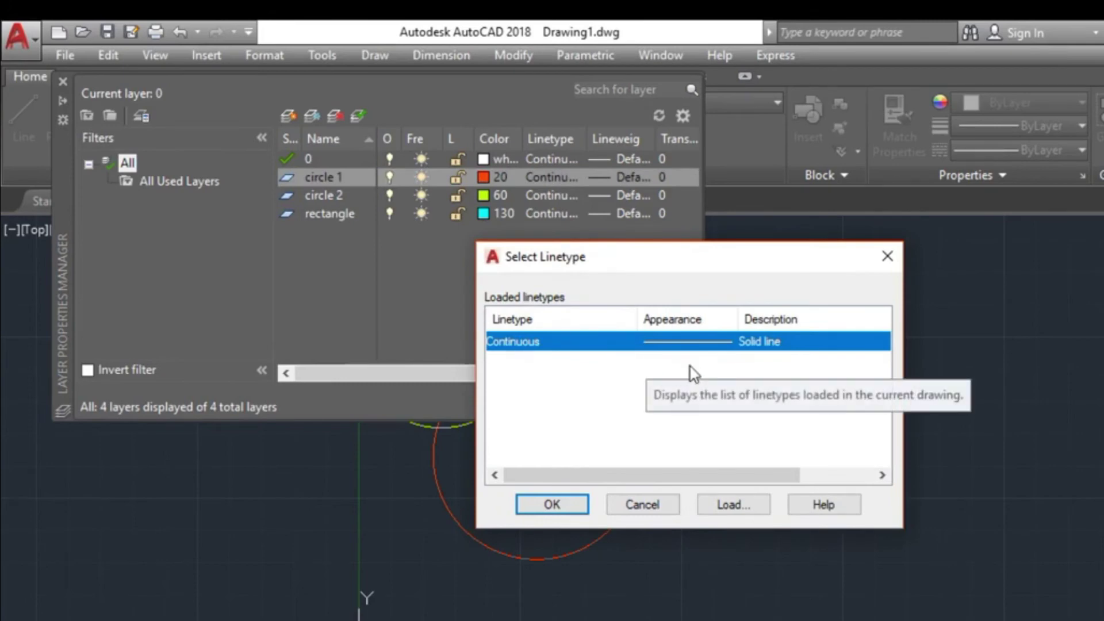
Step: Load the CENTER linetype and select it for the circle 1 layer
left_click(734, 513)
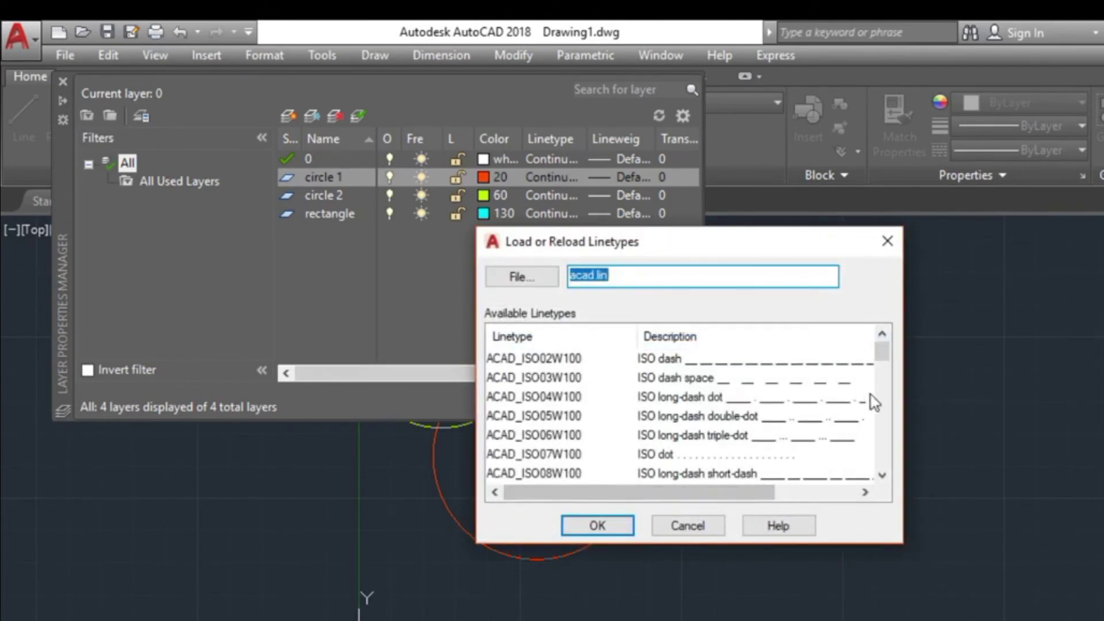
left_click_drag(882, 360, 883, 404)
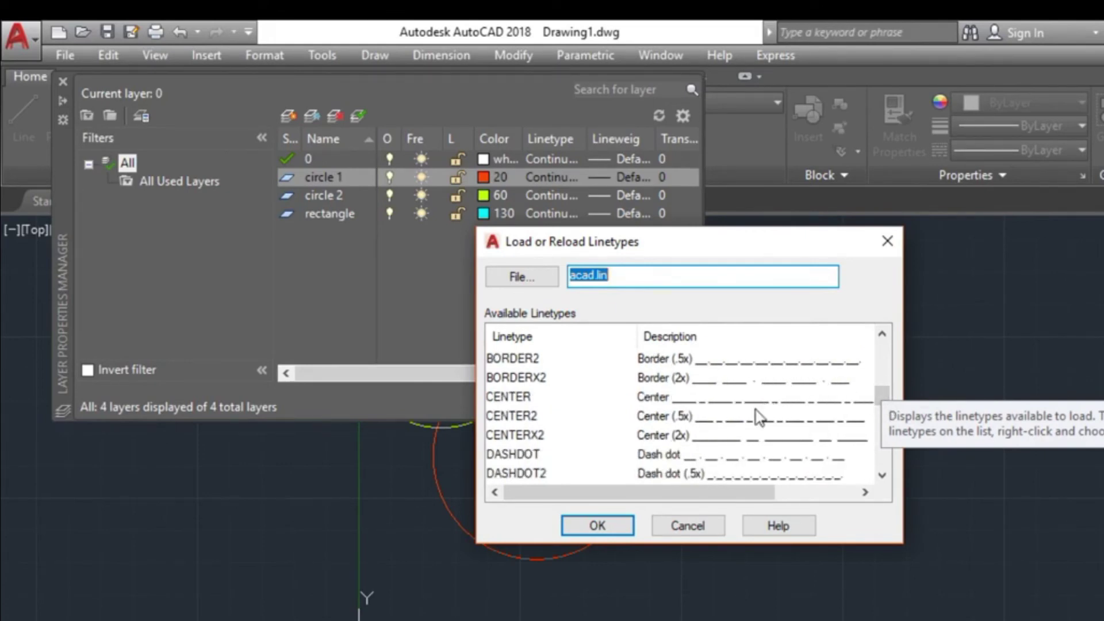
left_click(726, 415)
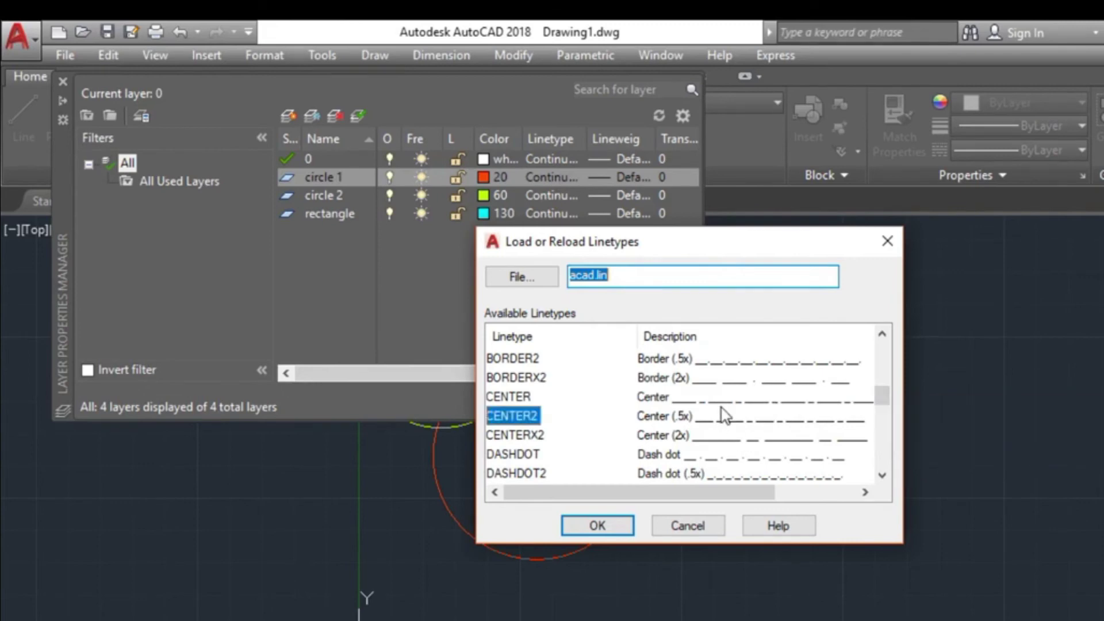
key("Up")
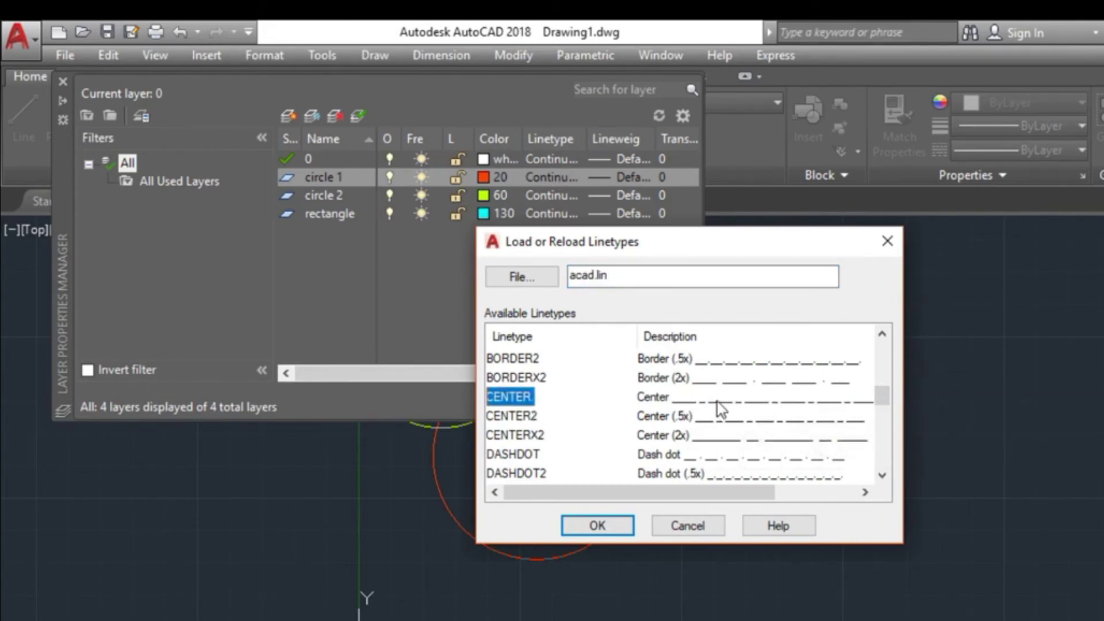
left_click(620, 525)
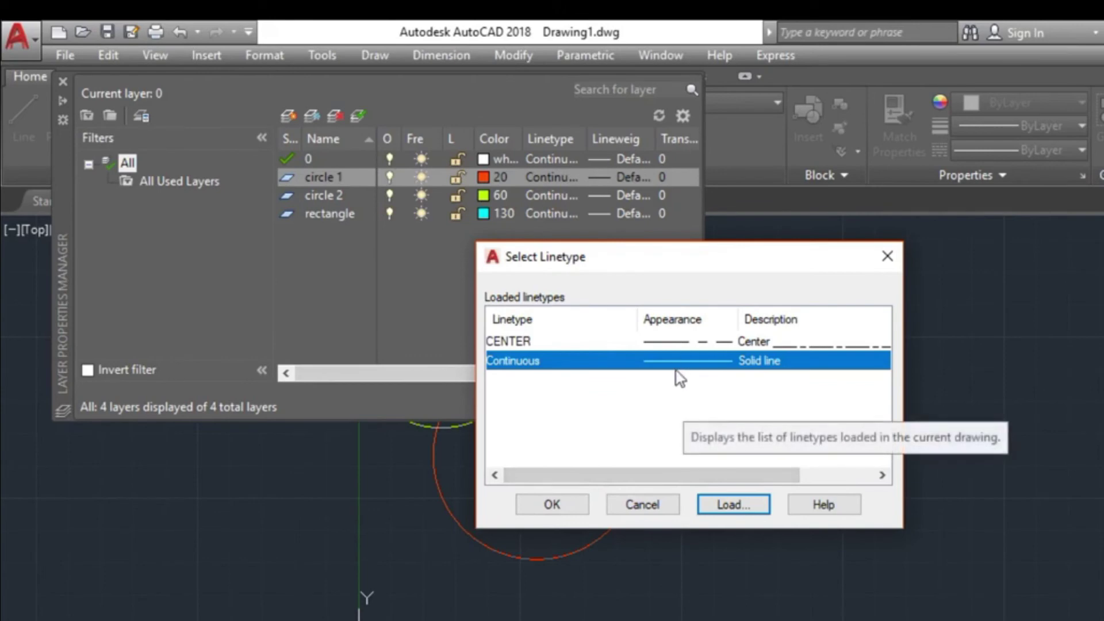
left_click(662, 342)
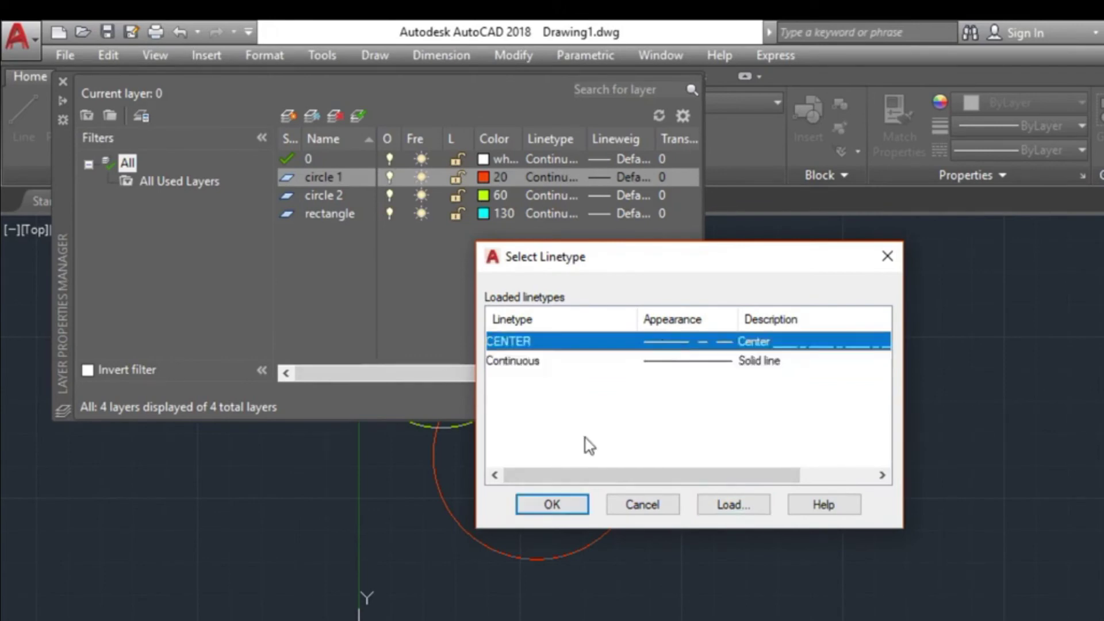
Step: Confirm CENTER as circle 1's linetype and select the red circle
left_click(574, 512)
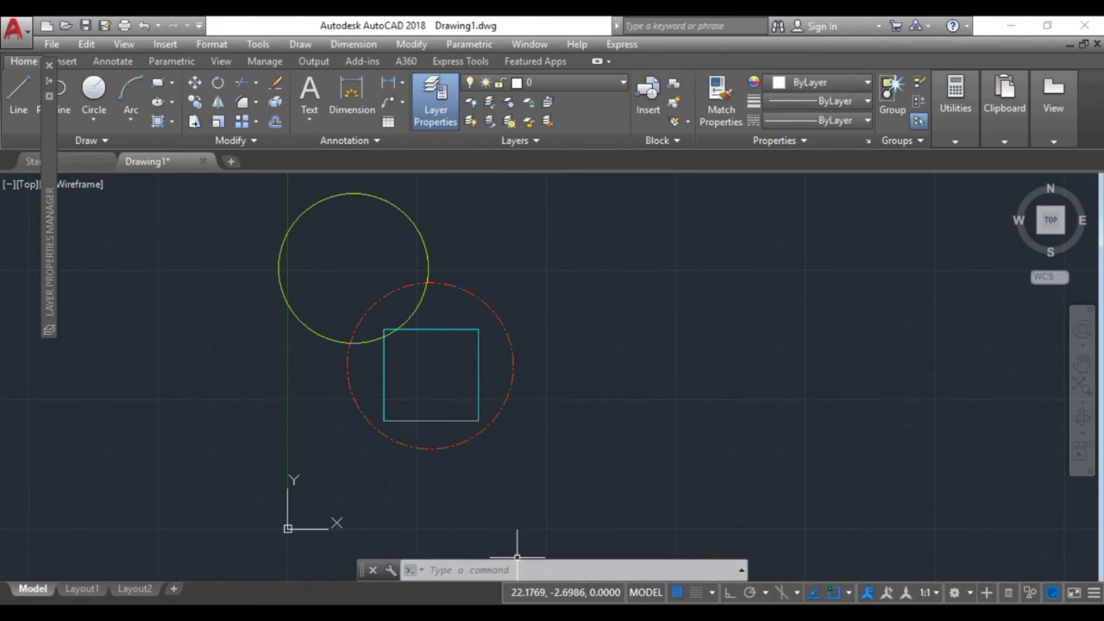
left_click(435, 283)
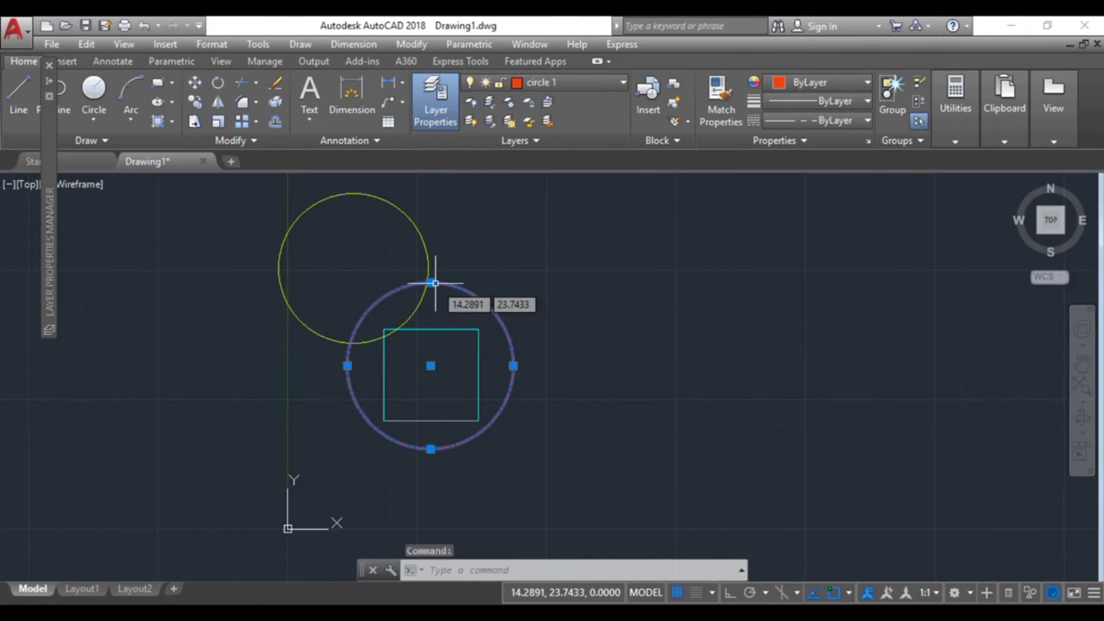
Step: Load the ACAD_ISO07W100 dot linetype and assign it to the circle 1 layer
left_click(431, 108)
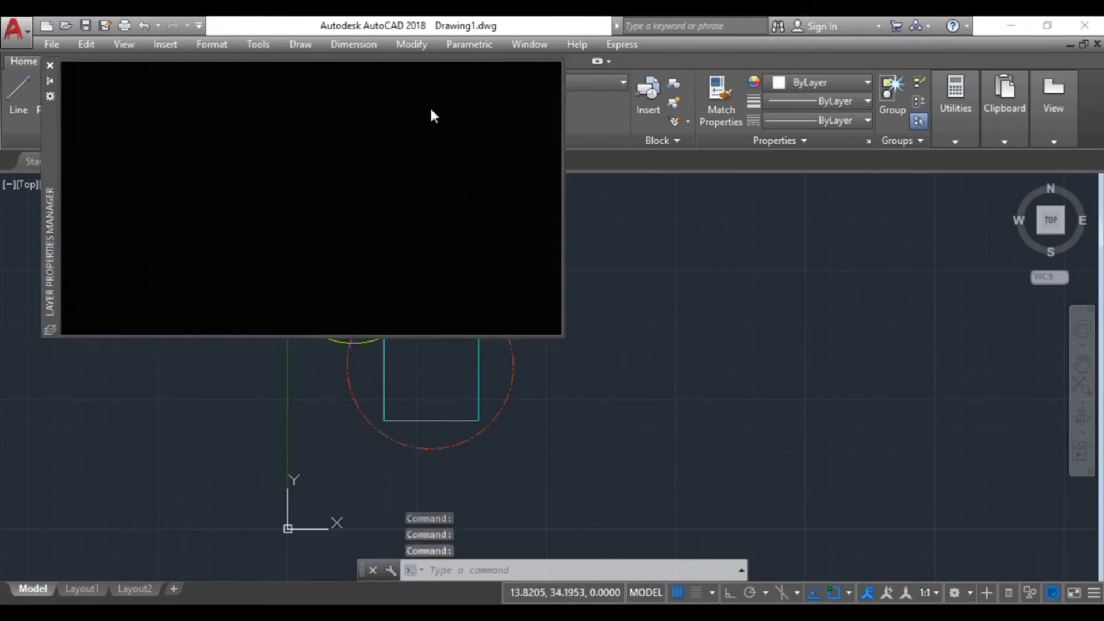
left_click(454, 144)
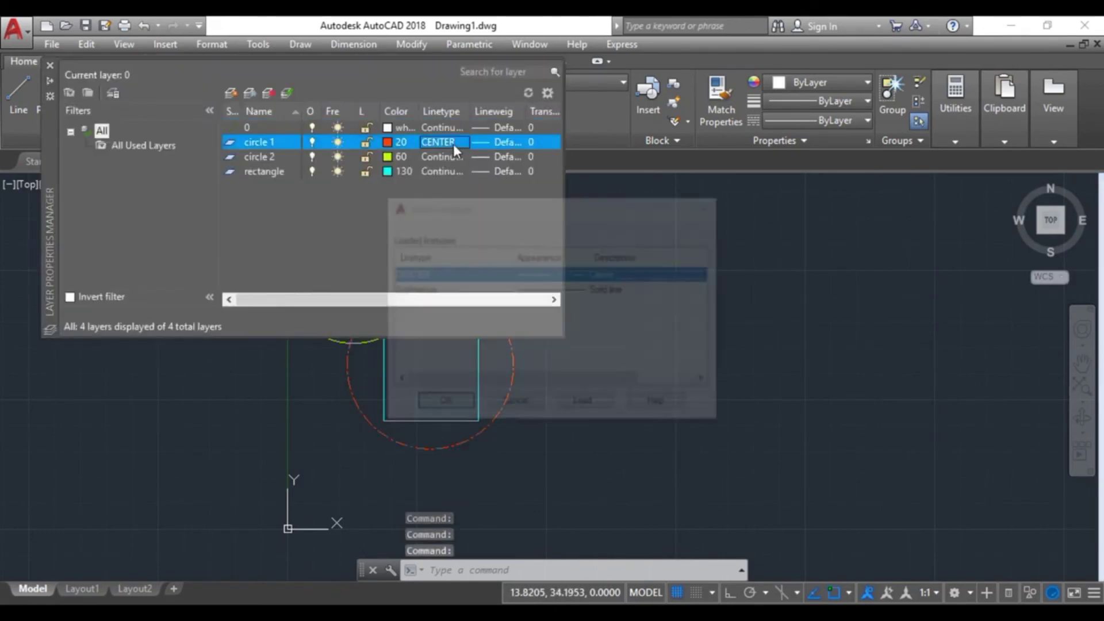
left_click(587, 405)
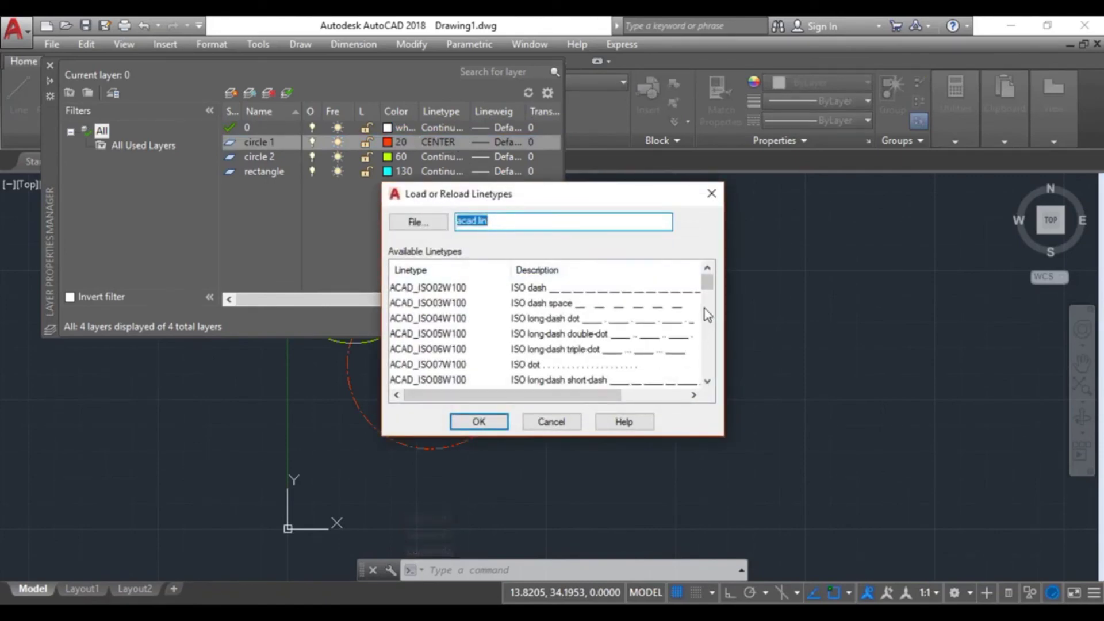
left_click(530, 366)
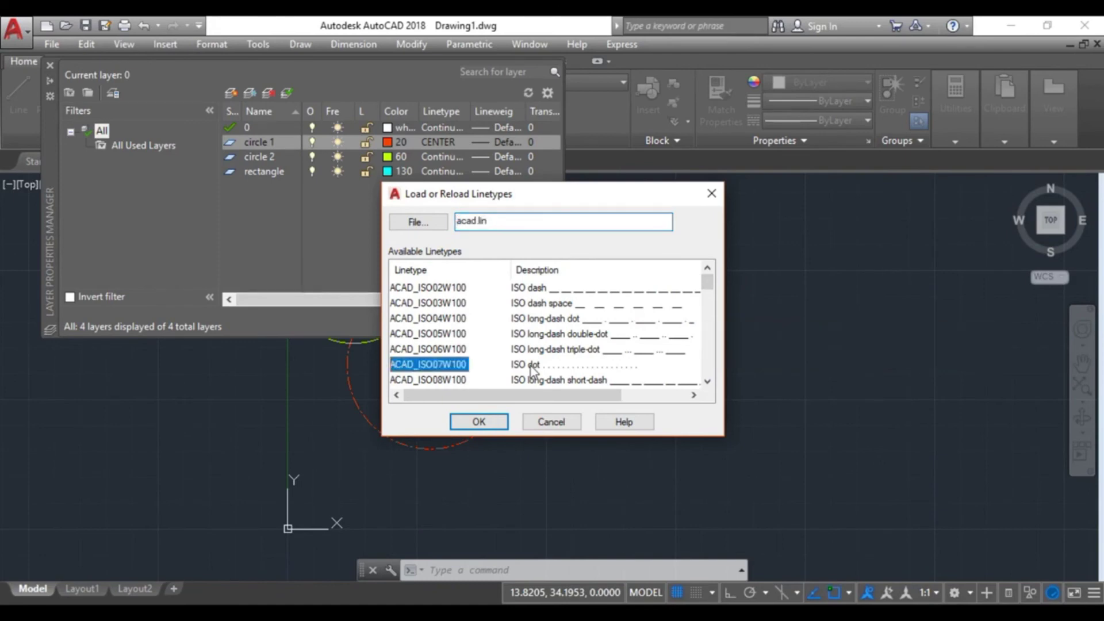
left_click(480, 423)
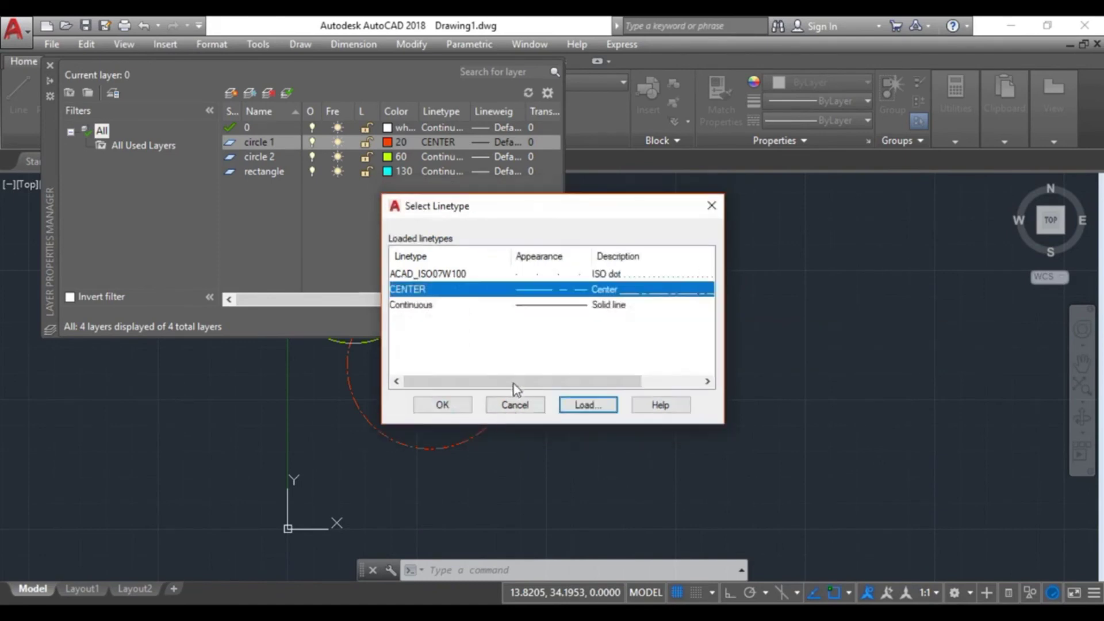
left_click(533, 275)
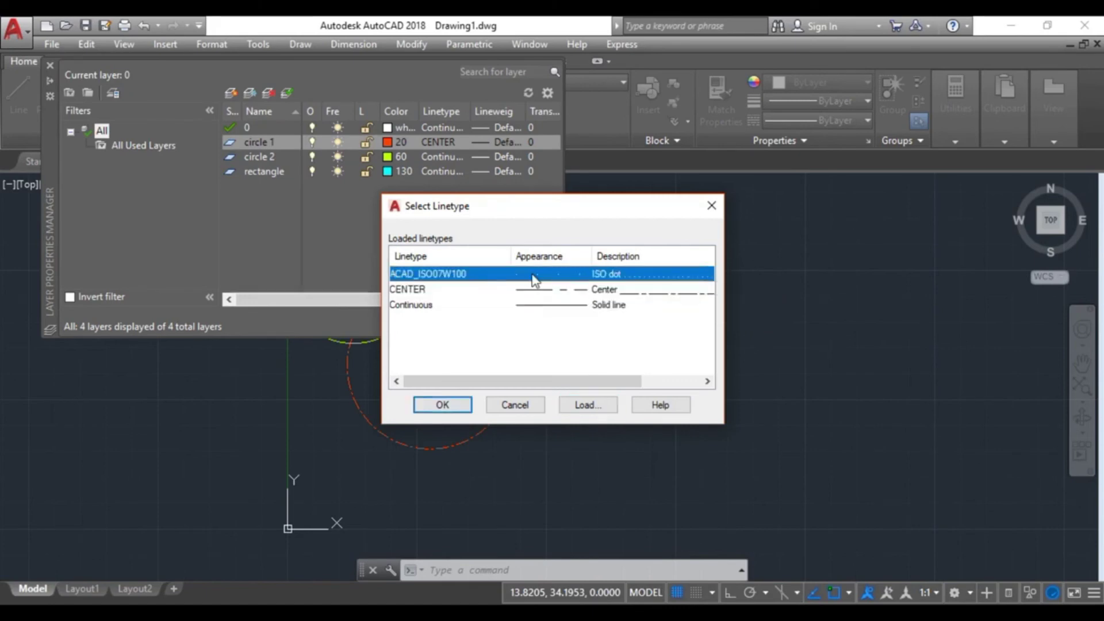
left_click(460, 403)
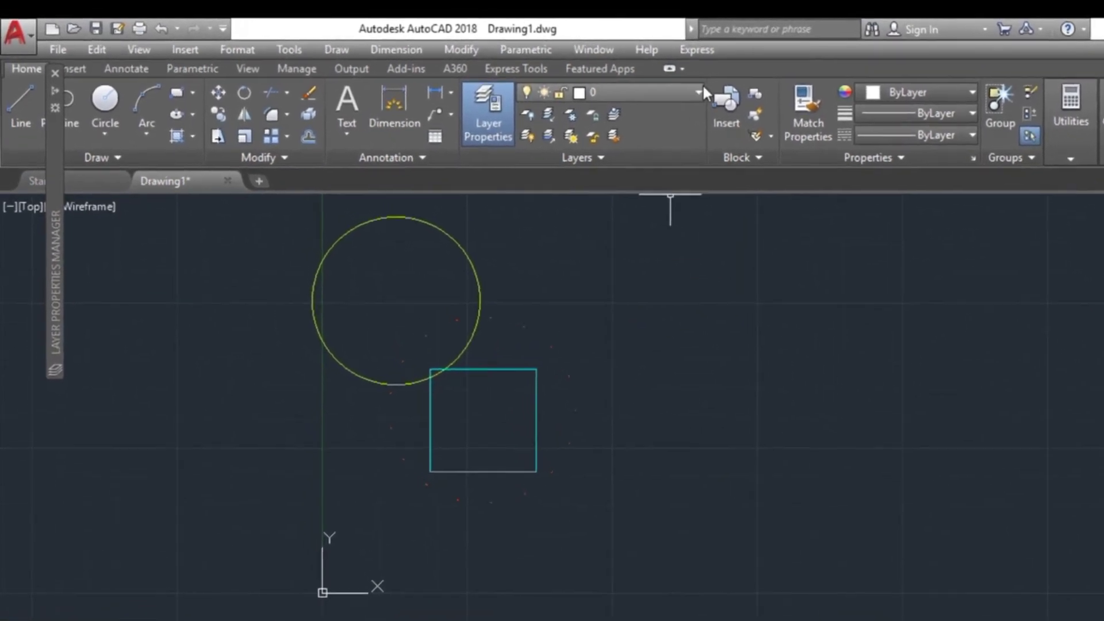
left_click(719, 93)
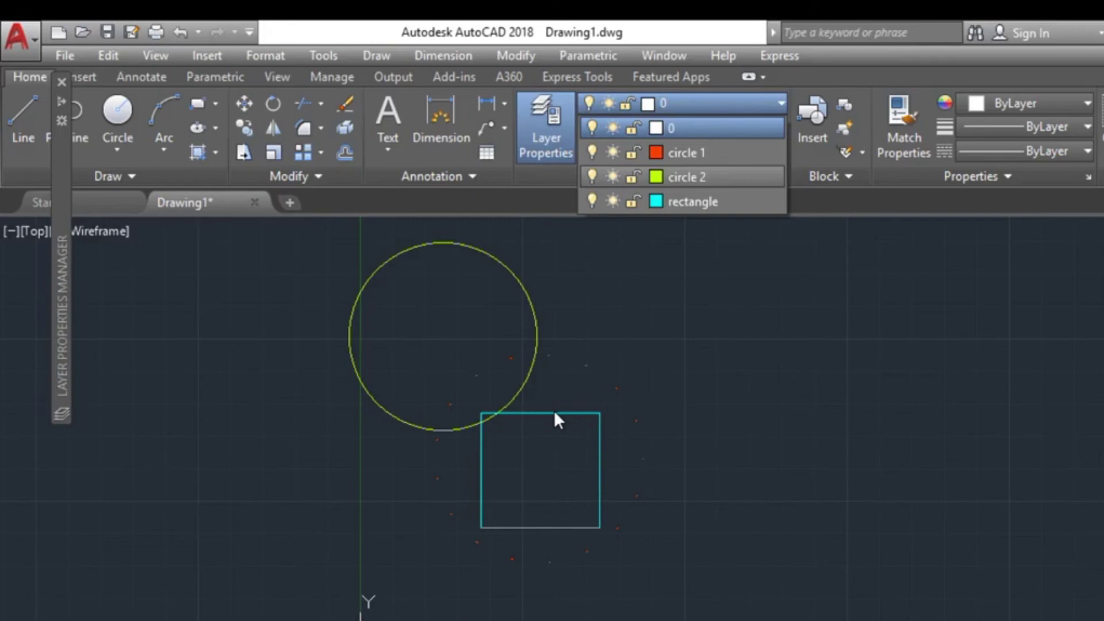
left_click(592, 200)
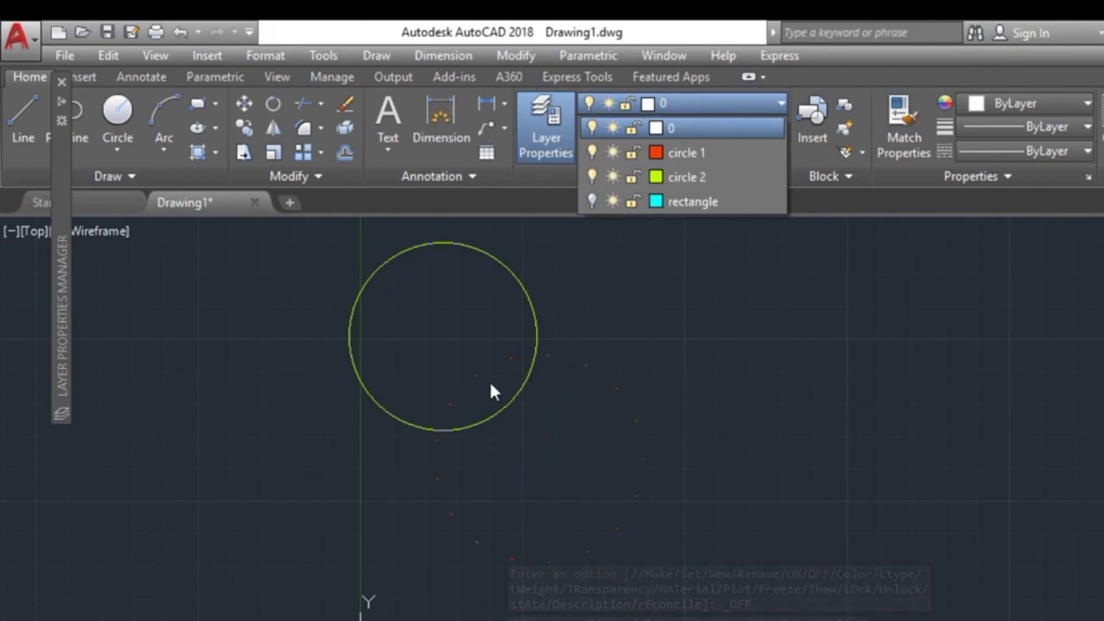
left_click(585, 208)
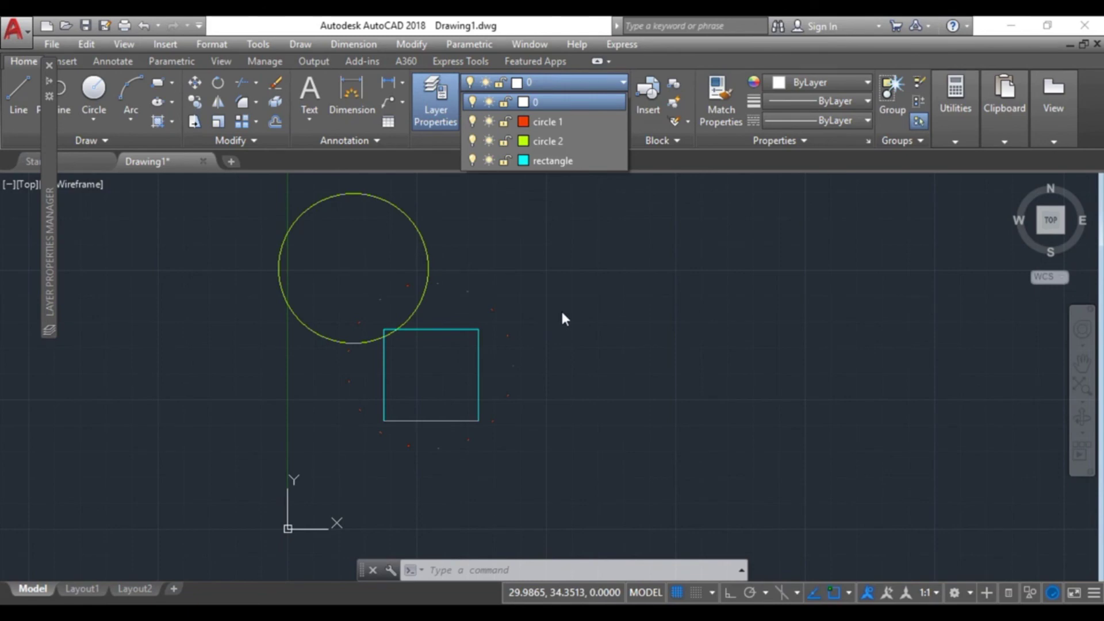
Step: Dismiss the Layer dropdown to view both circles and the square
left_click(585, 304)
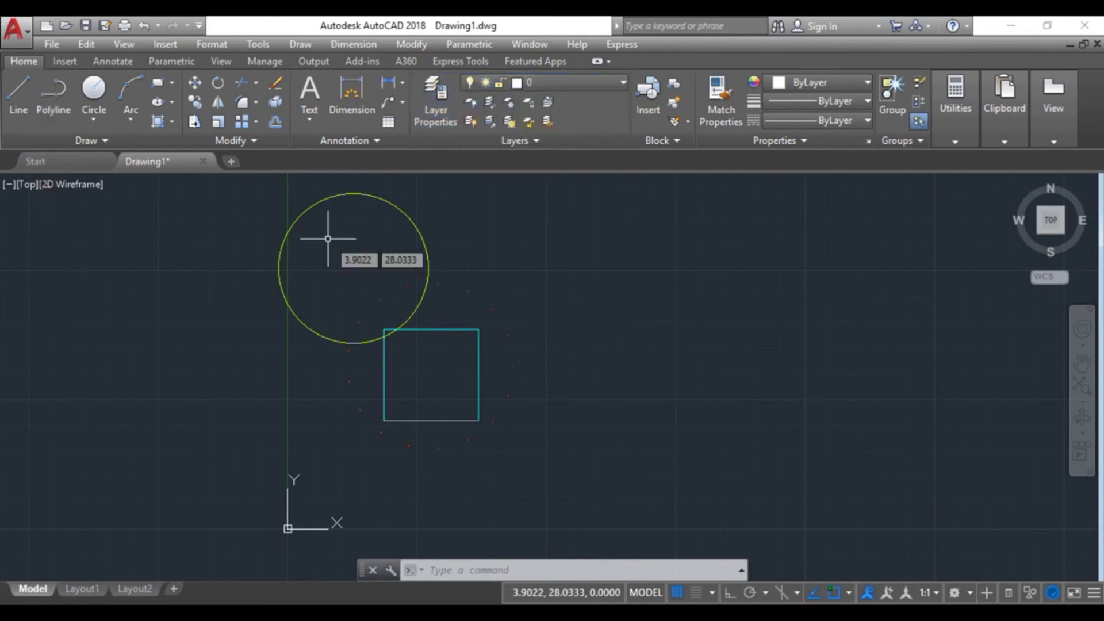